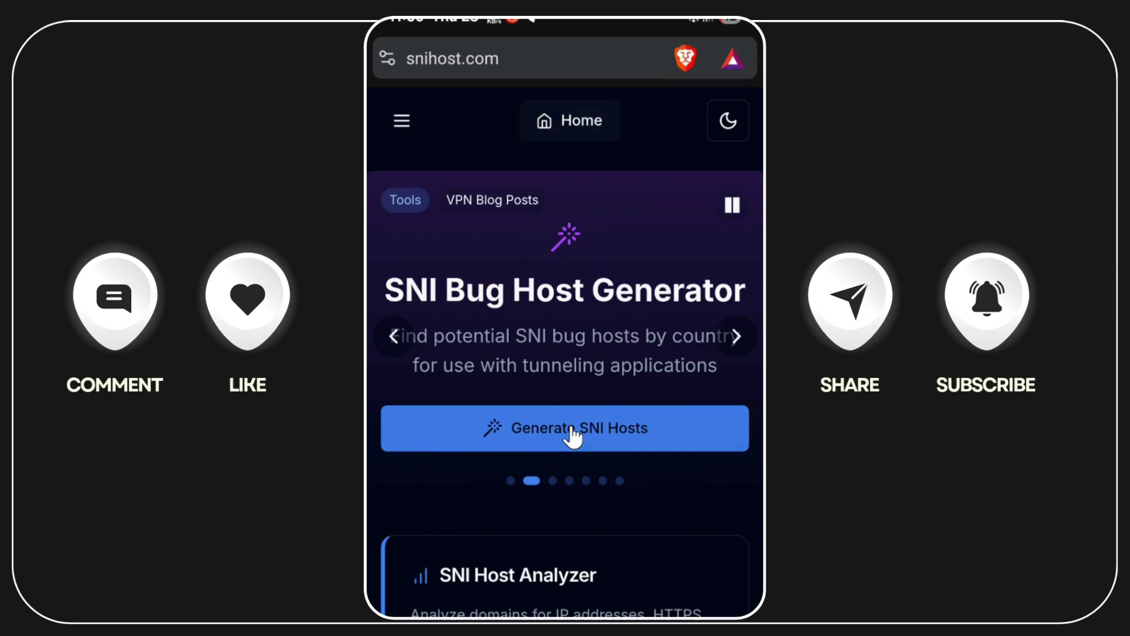
Generate SNI hosts on snihost.com and search the country list for 'south'
{"action": "left_click", "coordinate": [572, 436]}
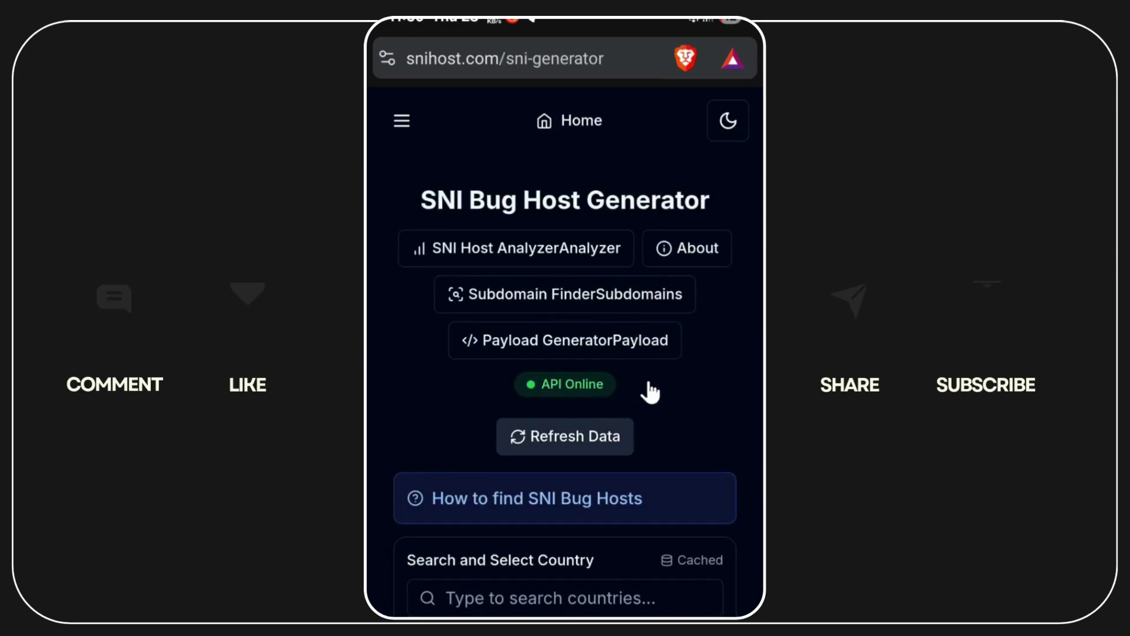
{"action": "left_click", "coordinate": [599, 600]}
{"action": "type", "text": "suth"}
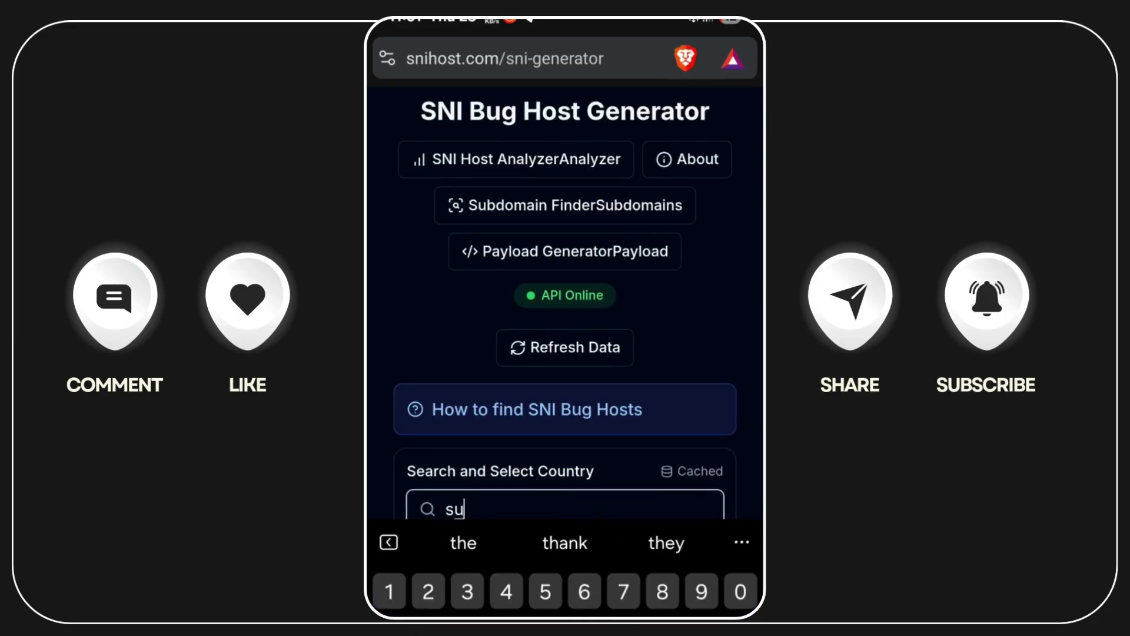
{"action": "key", "text": "BackSpace"}
{"action": "type", "text": "outh"}
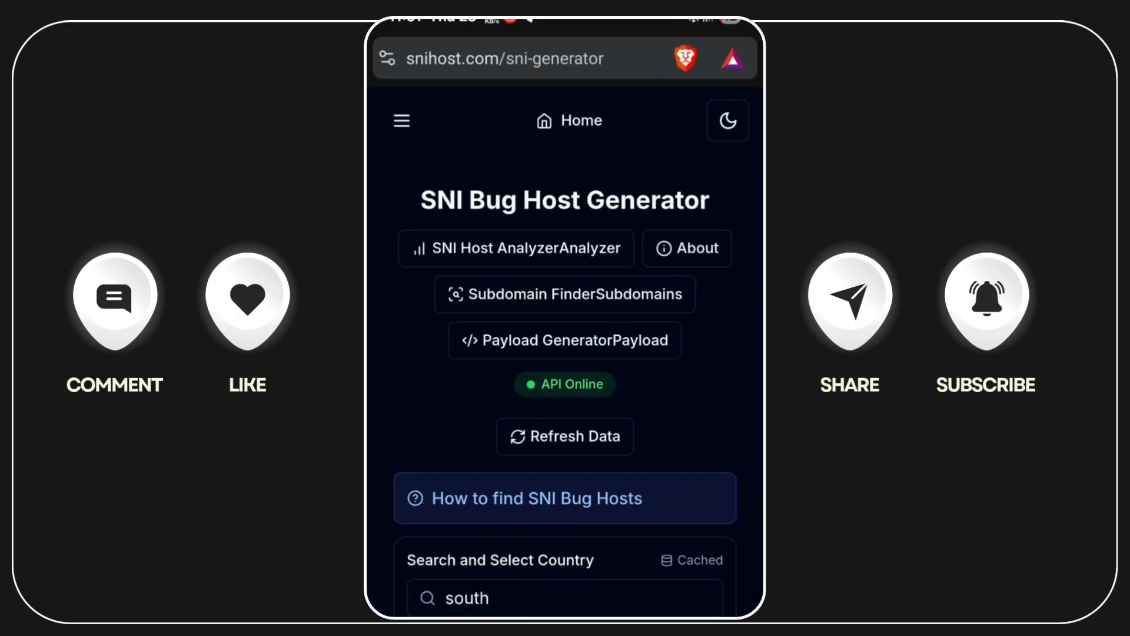
Copy the MTN host dev.onlinecms.mtn.co.za from the South Africa results
{"action": "scroll", "coordinate": [614, 604], "scroll_direction": "down", "scroll_amount": 3}
{"action": "scroll", "coordinate": [614, 605], "scroll_direction": "down", "scroll_amount": 5}
{"action": "scroll", "coordinate": [614, 604], "scroll_direction": "down", "scroll_amount": 8}
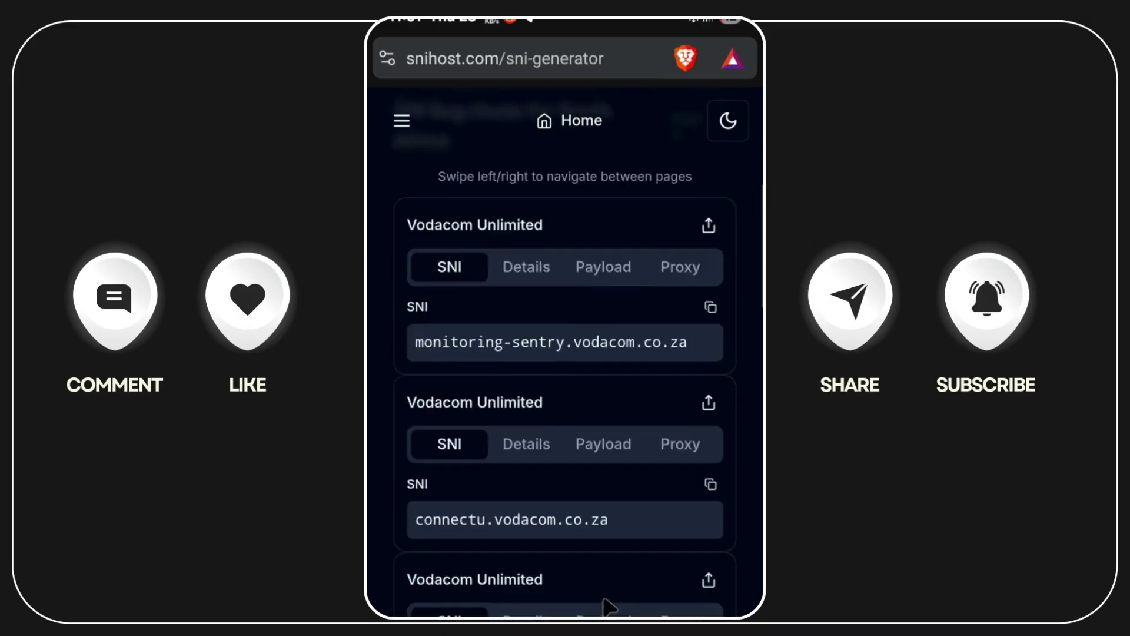
{"action": "scroll", "coordinate": [614, 604], "scroll_direction": "down", "scroll_amount": 8}
{"action": "left_click_drag", "start_coordinate": [613, 604], "coordinate": [576, 584]}
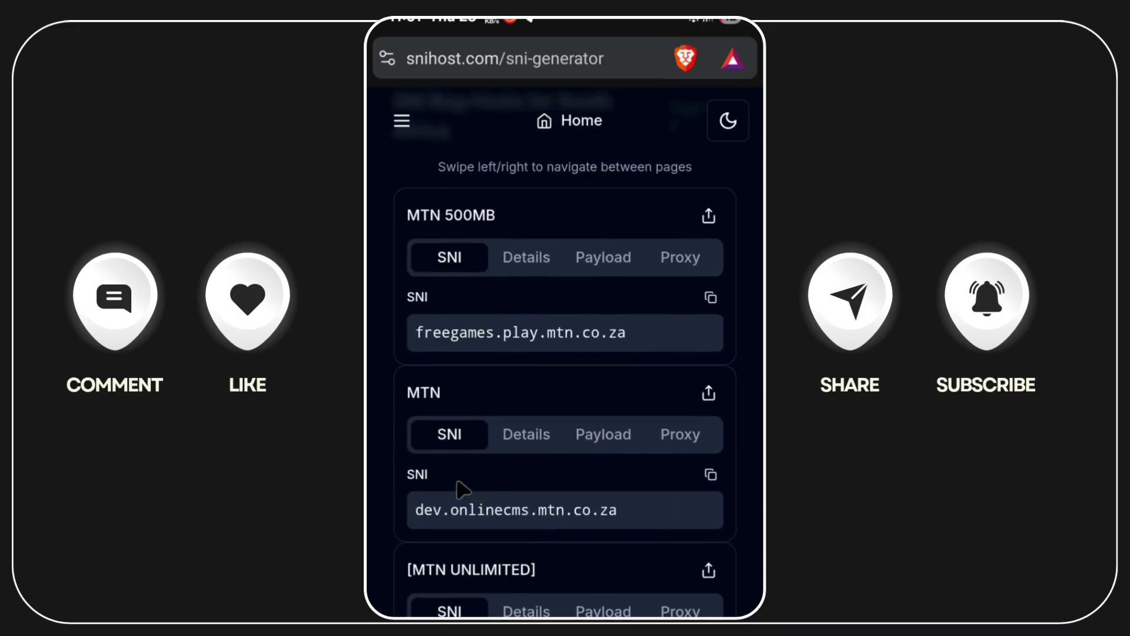
{"action": "left_click", "coordinate": [709, 476]}
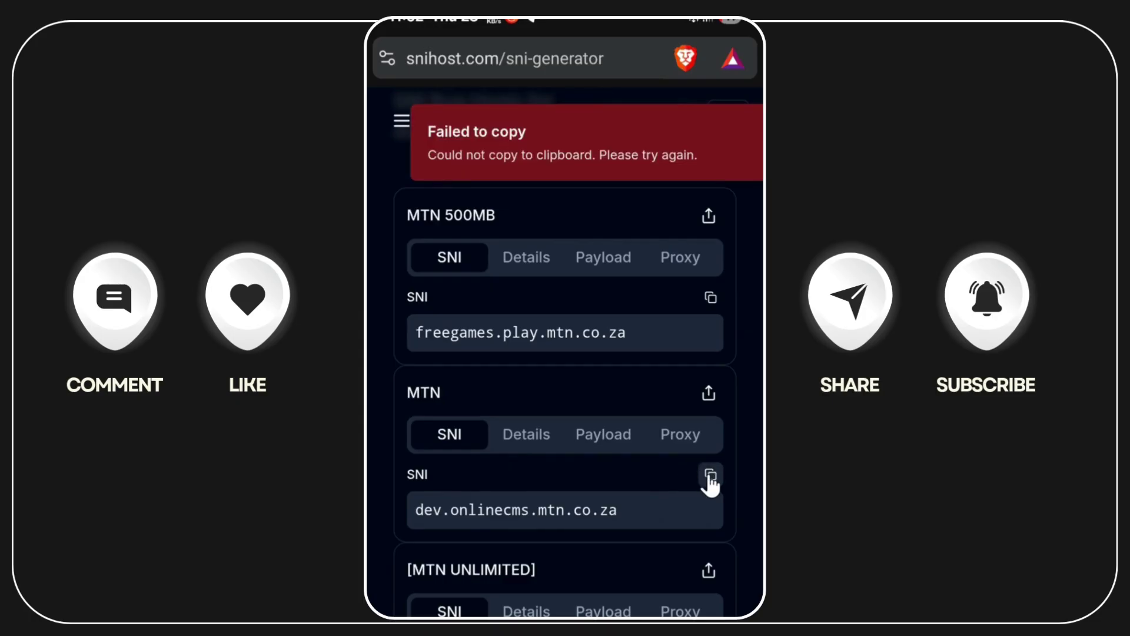
{"action": "left_click", "coordinate": [711, 476]}
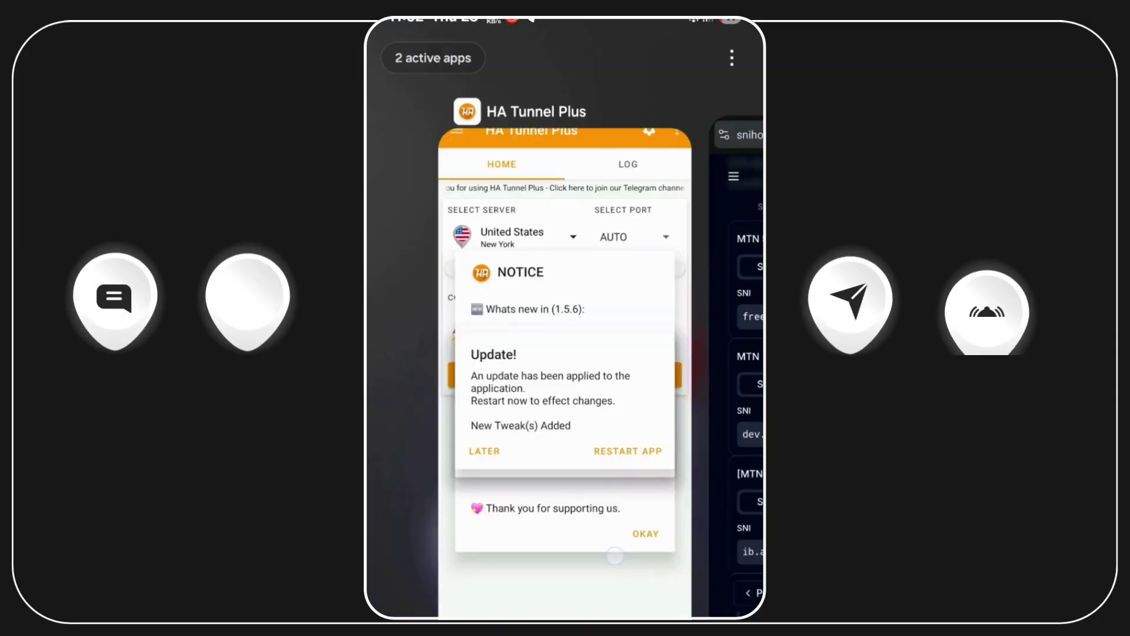
{"action": "left_click", "coordinate": [530, 328]}
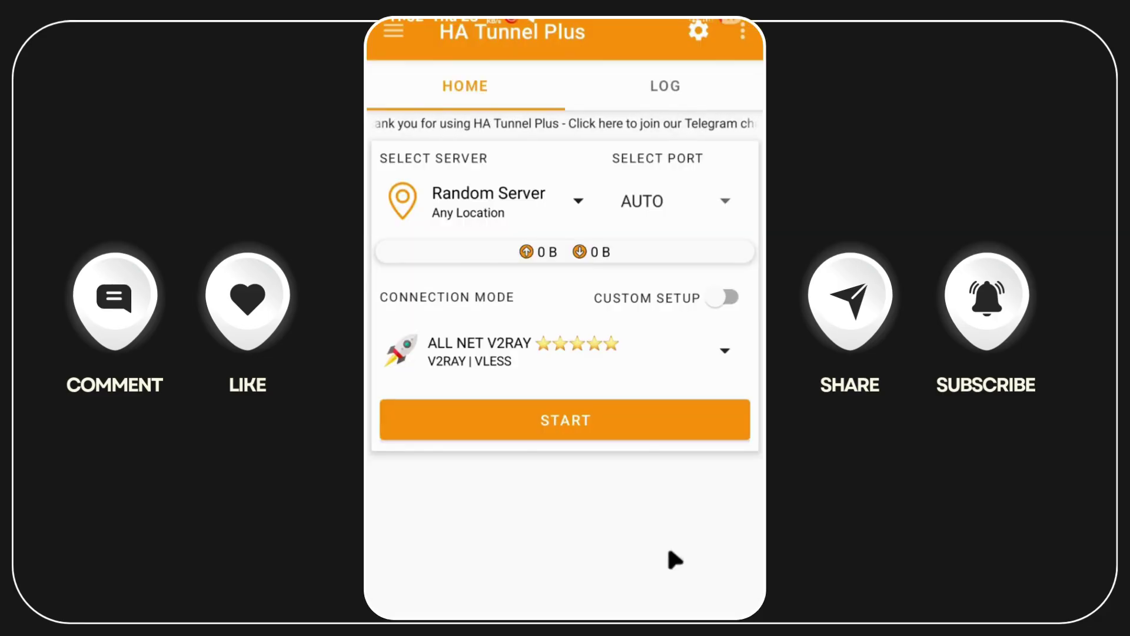
Enable Custom Setup and set the connection mode to Custom SNI
{"action": "left_click", "coordinate": [729, 296]}
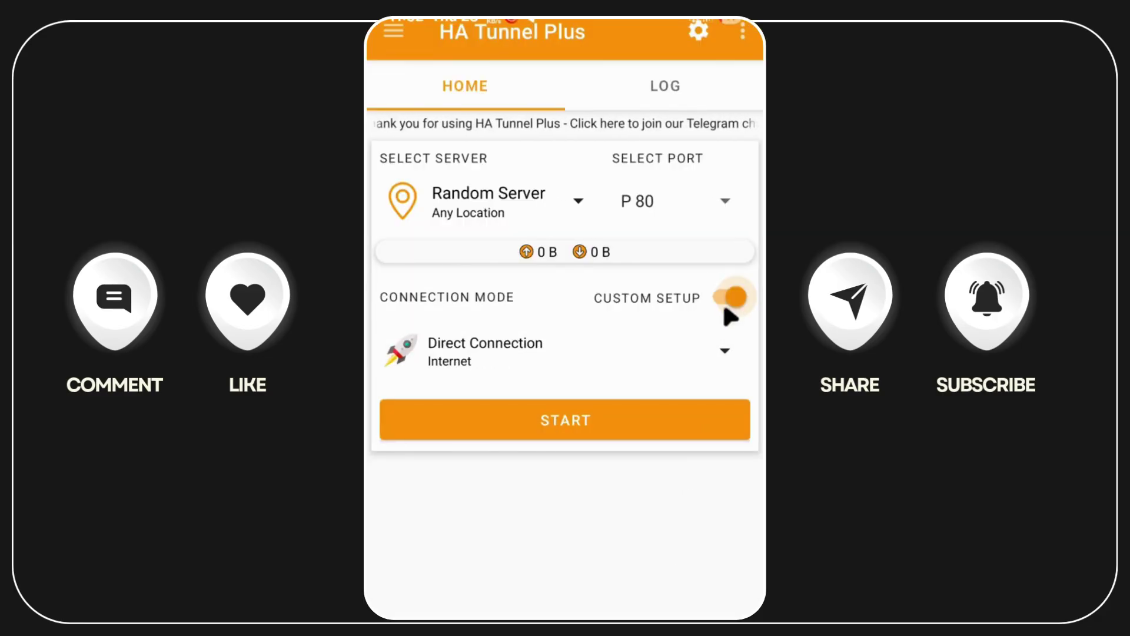
{"action": "left_click", "coordinate": [709, 358]}
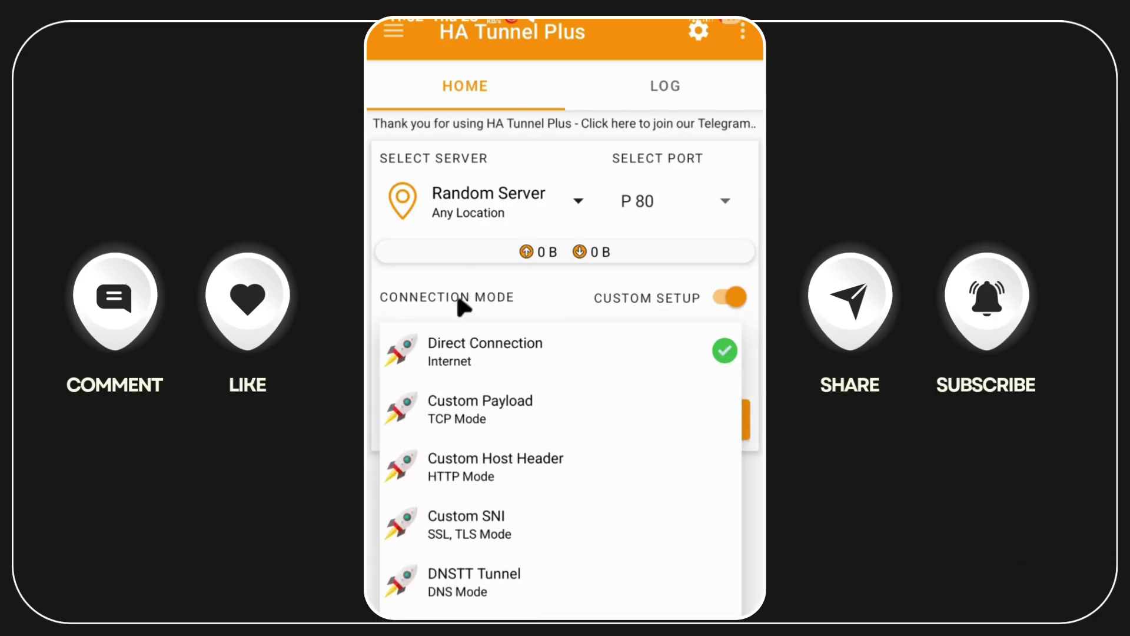
{"action": "left_click", "coordinate": [474, 516]}
{"action": "left_click", "coordinate": [559, 454]}
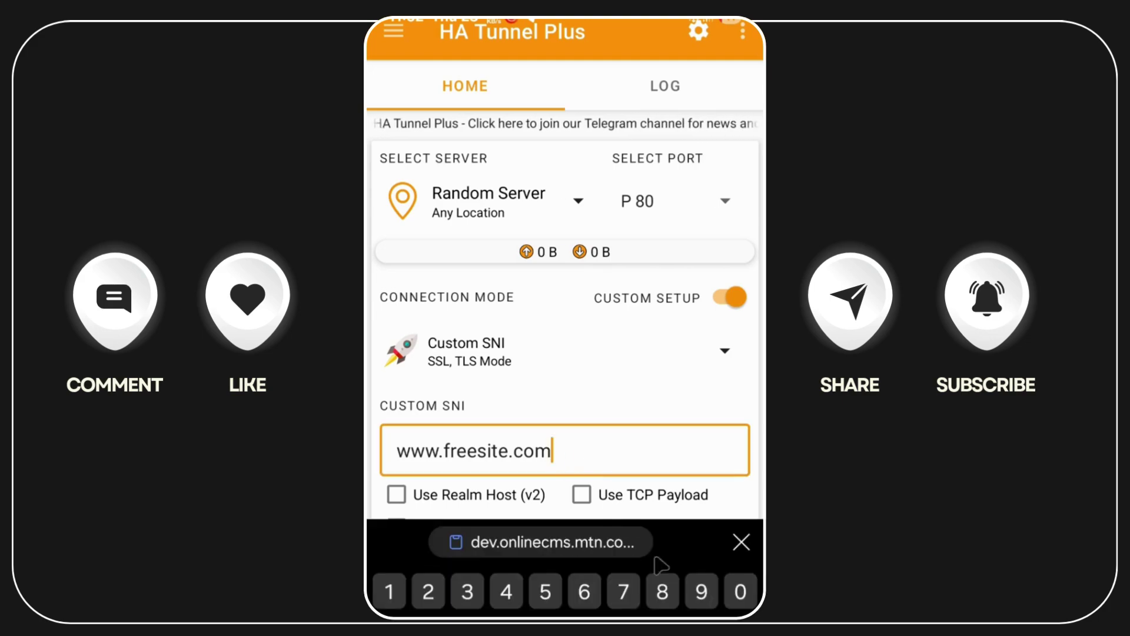
{"action": "key", "text": "BackSpace"}
{"action": "key", "text": "BackSpace"}
{"action": "key", "text": "BackSpace"}
{"action": "key", "text": "BackSpace"}
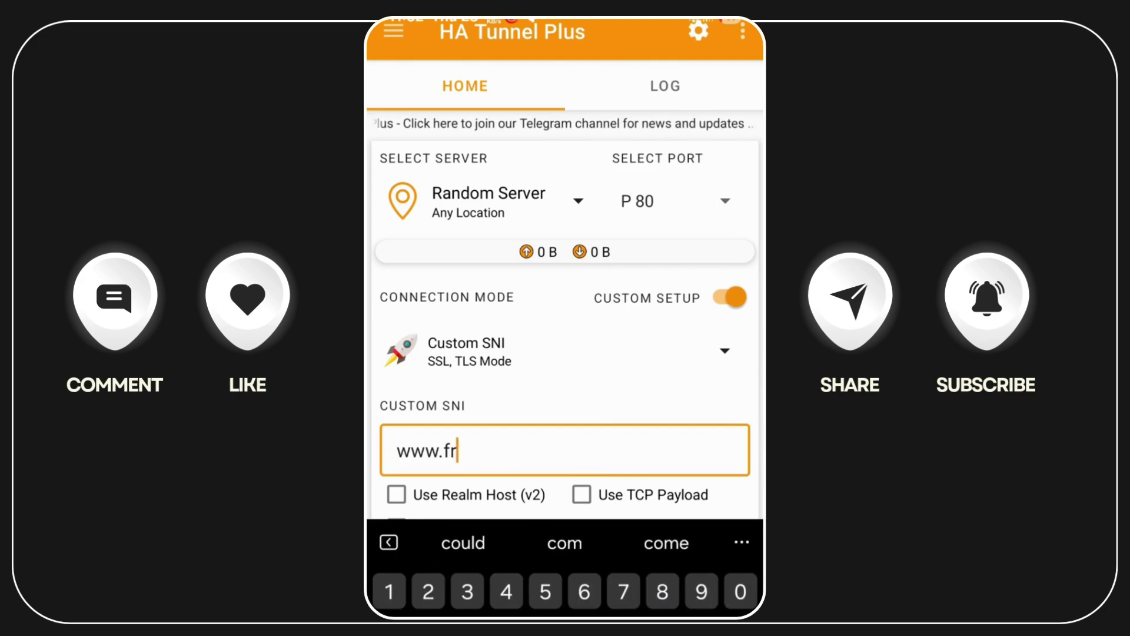
{"action": "key", "text": "BackSpace"}
{"action": "key", "text": "BackSpace"}
{"action": "key", "text": "BackSpace"}
{"action": "left_click", "coordinate": [581, 548]}
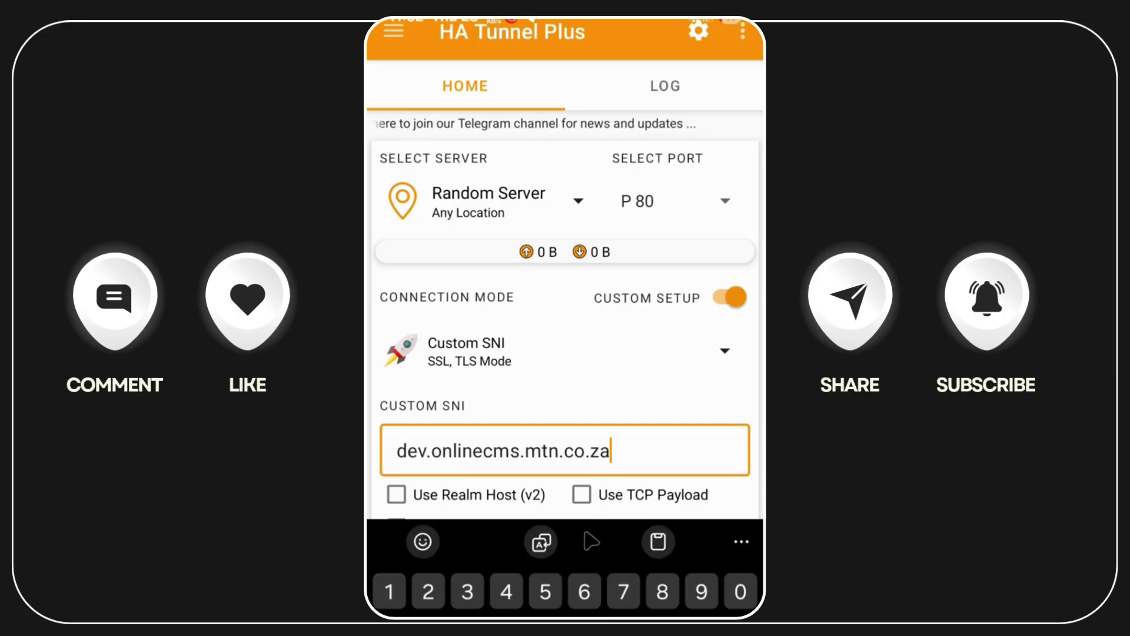
{"action": "key", "text": "Escape"}
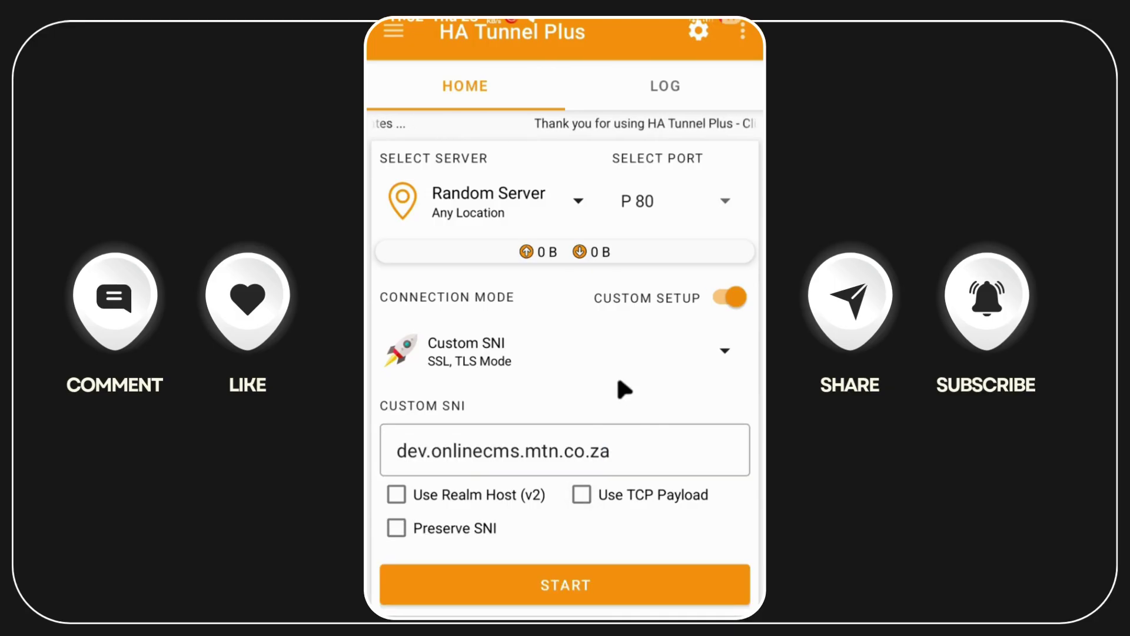
{"action": "left_click", "coordinate": [574, 588]}
{"action": "left_click", "coordinate": [553, 594]}
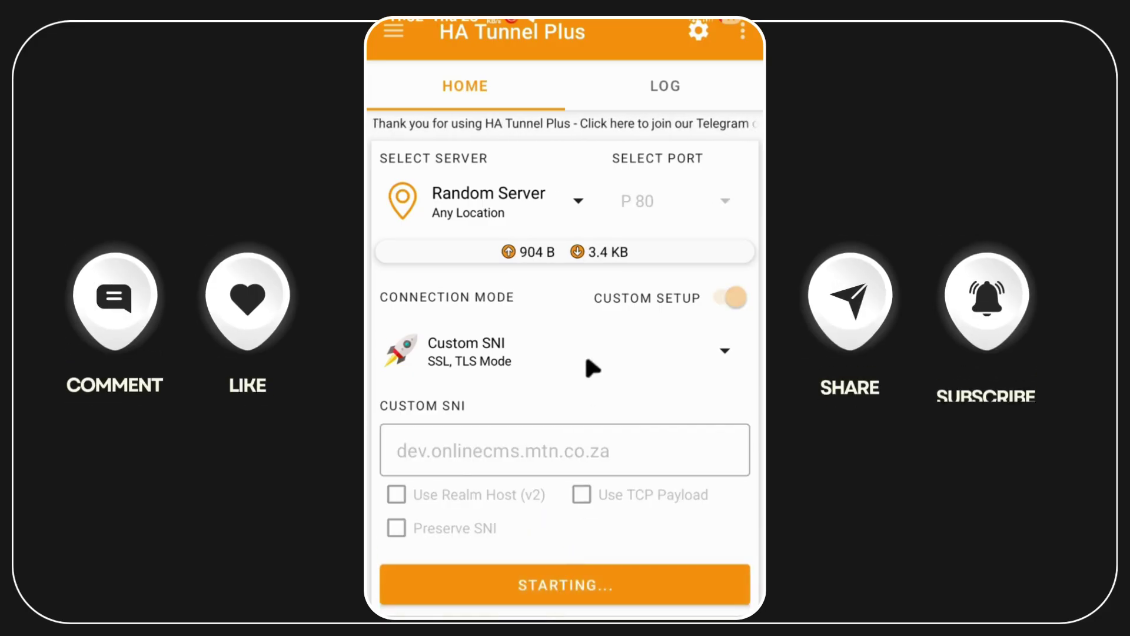
Watch the log until 'Connected!', dismiss the advert, and return to HOME
{"action": "left_click", "coordinate": [650, 87]}
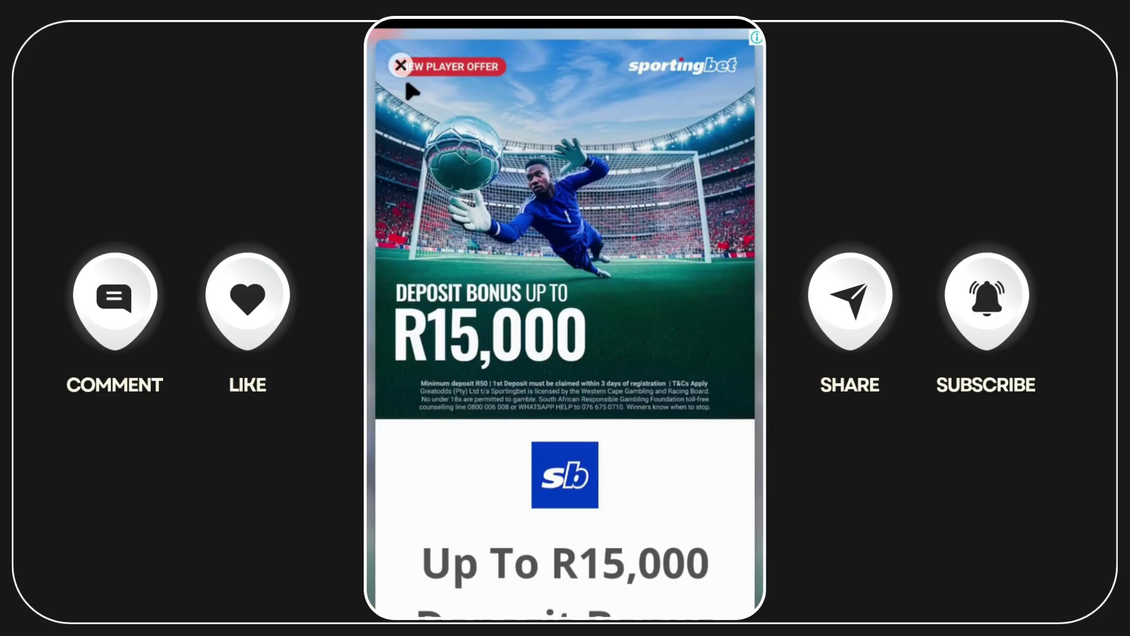
{"action": "left_click", "coordinate": [401, 66]}
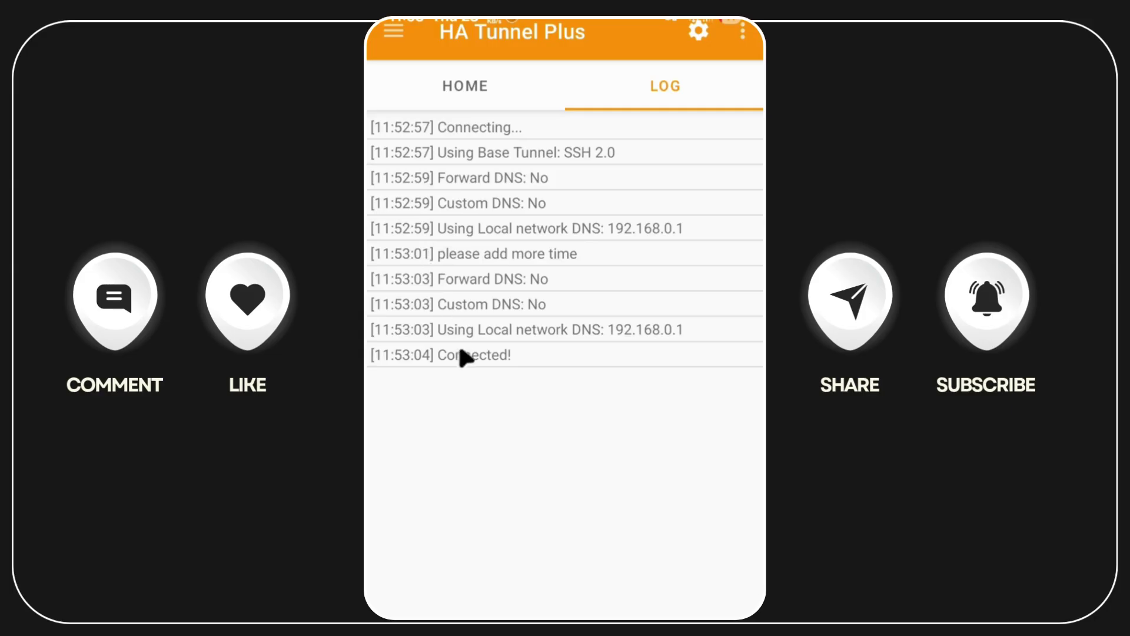
{"action": "left_click", "coordinate": [466, 99]}
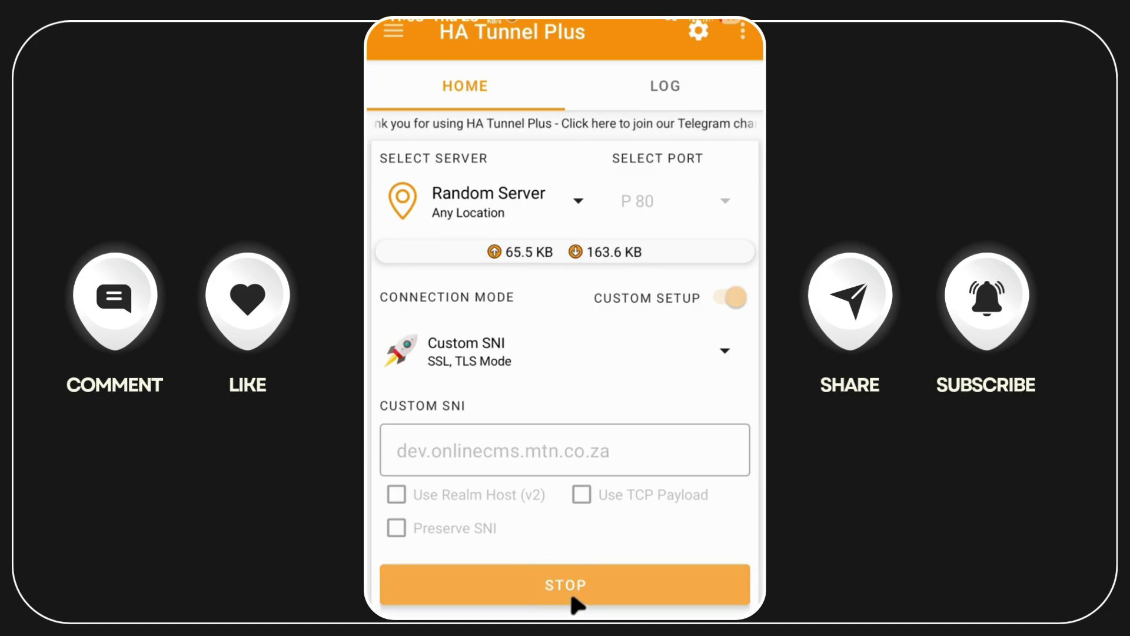
Stop the tunnel and enable Use Realm Host (v2)
{"action": "left_click", "coordinate": [552, 570]}
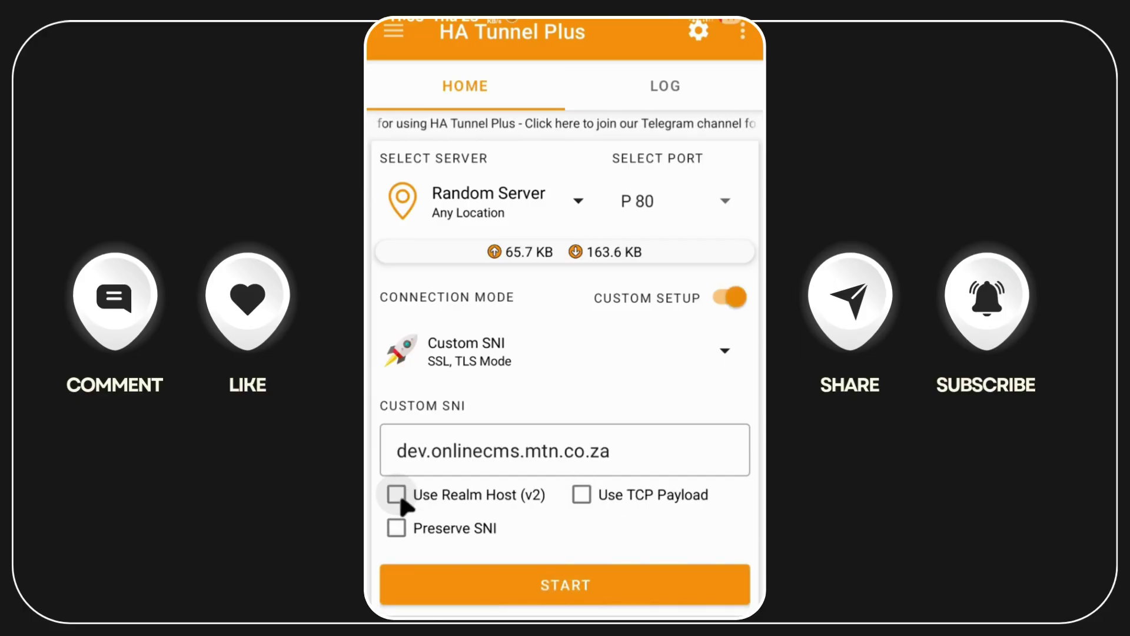
{"action": "left_click", "coordinate": [401, 495]}
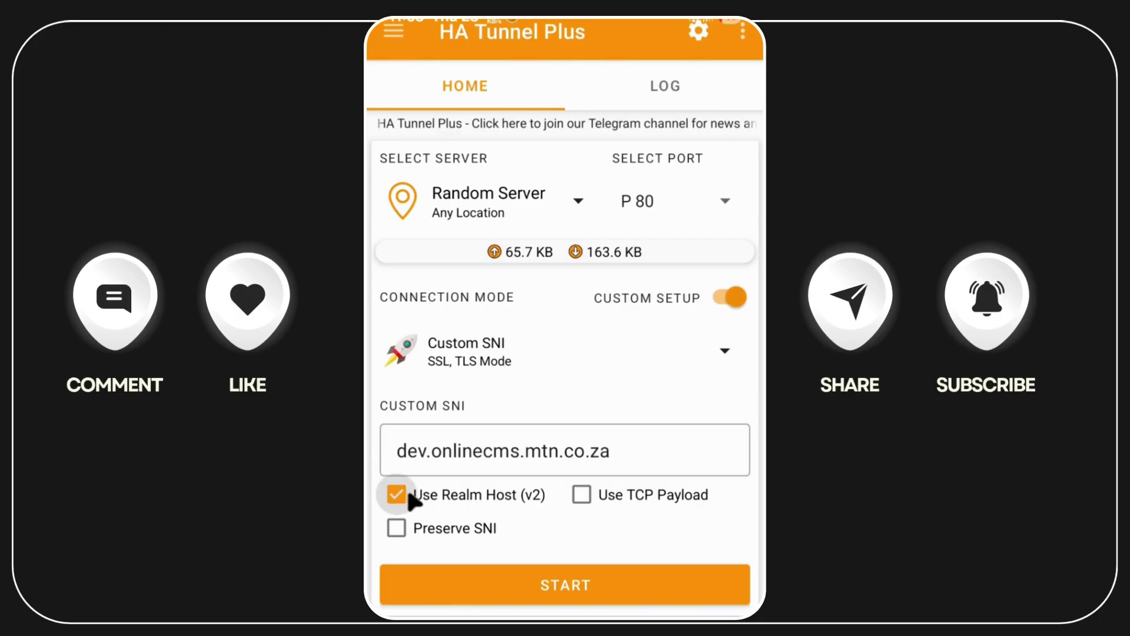
{"action": "left_click", "coordinate": [684, 557]}
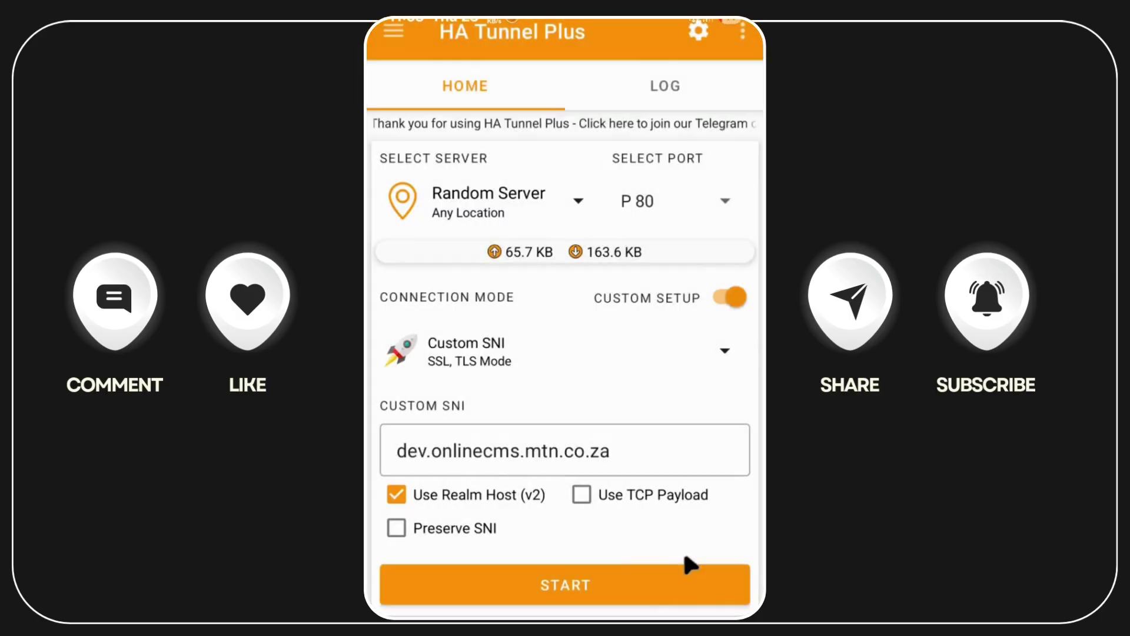
Reconnect with realm host, check the log, then stop the tunnel
{"action": "left_click", "coordinate": [562, 579]}
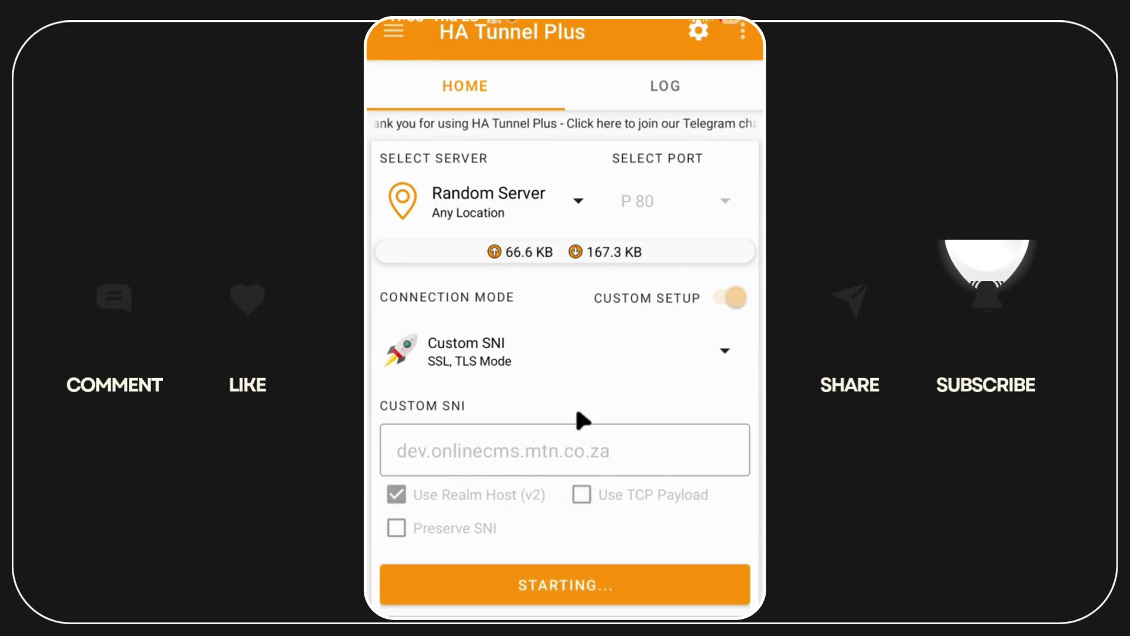
{"action": "left_click", "coordinate": [655, 95]}
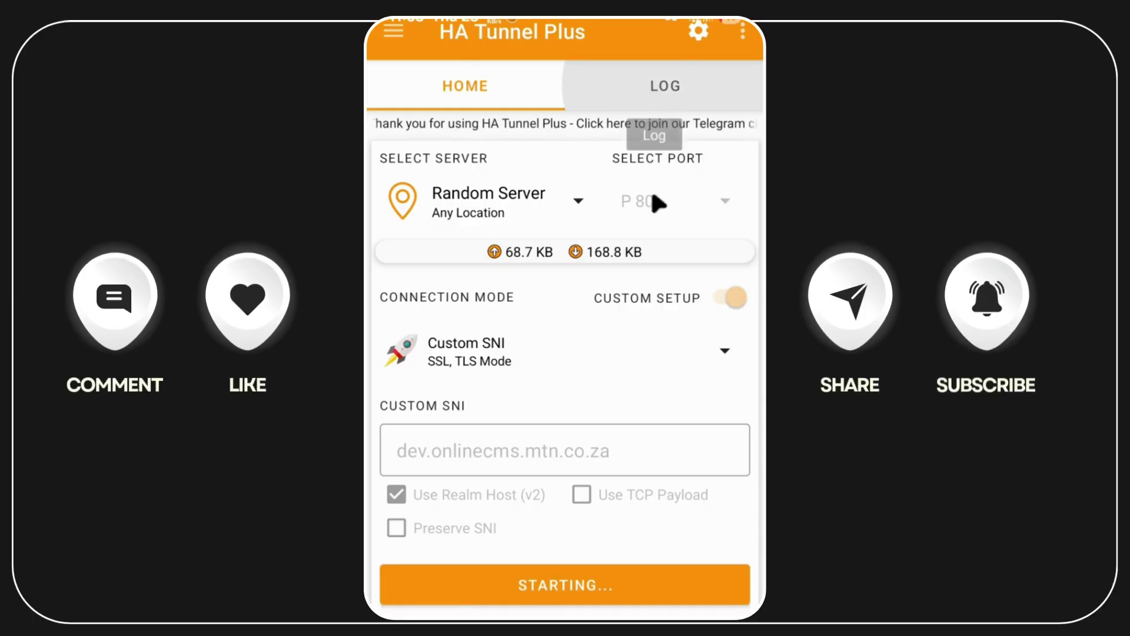
{"action": "left_click", "coordinate": [641, 567]}
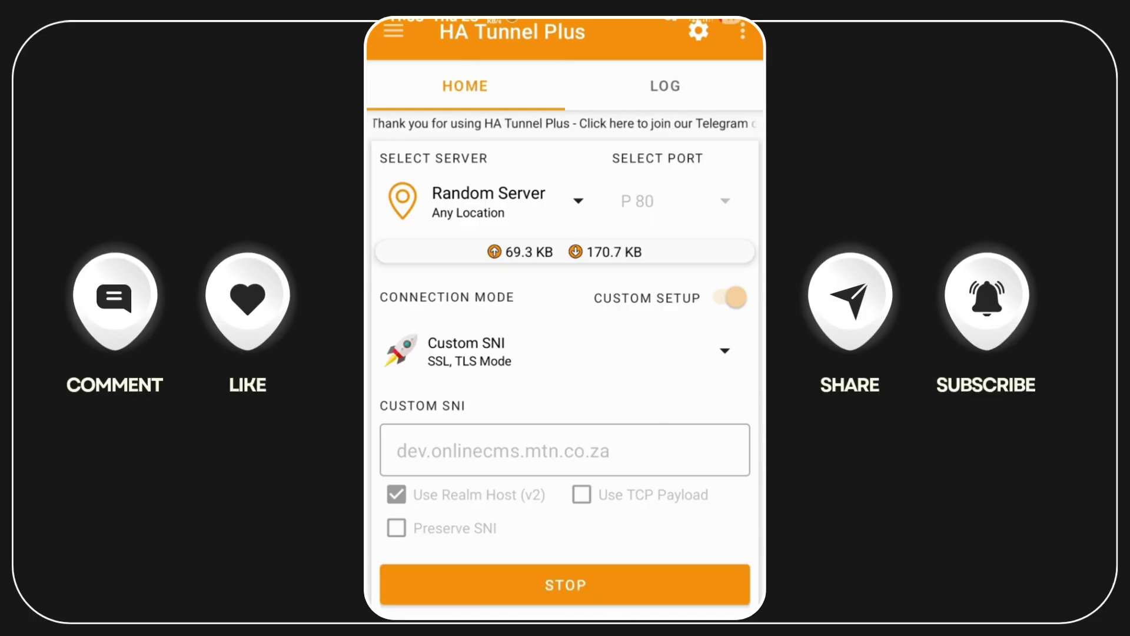
{"action": "left_click", "coordinate": [556, 573]}
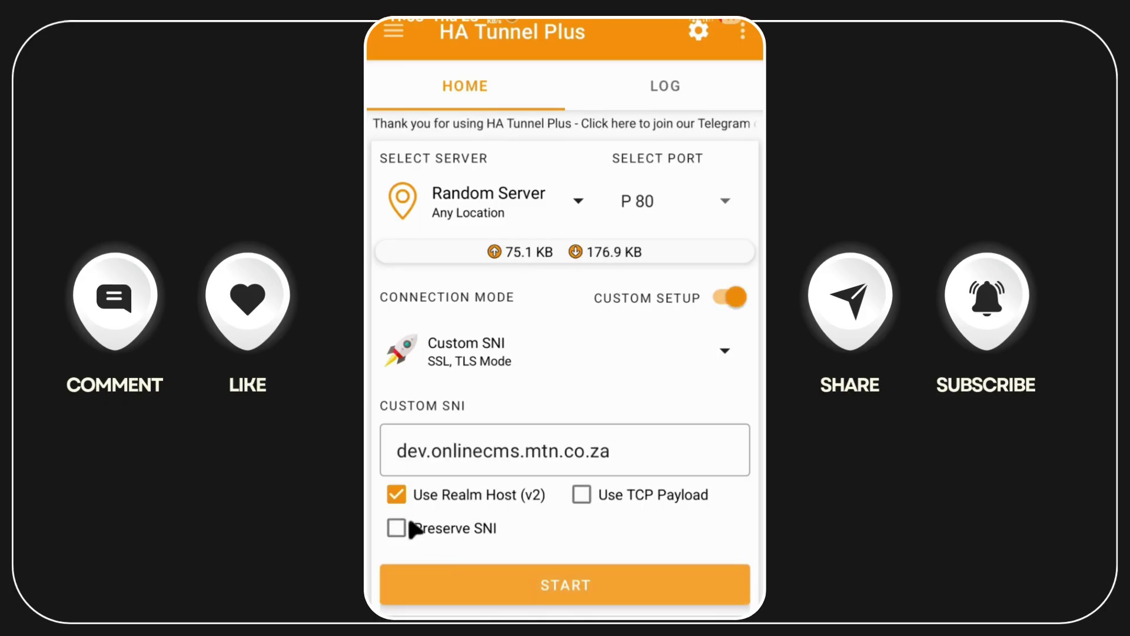
Turn off Use Realm Host, enable Preserve SNI, and try a connection then cancel it
{"action": "left_click", "coordinate": [470, 492]}
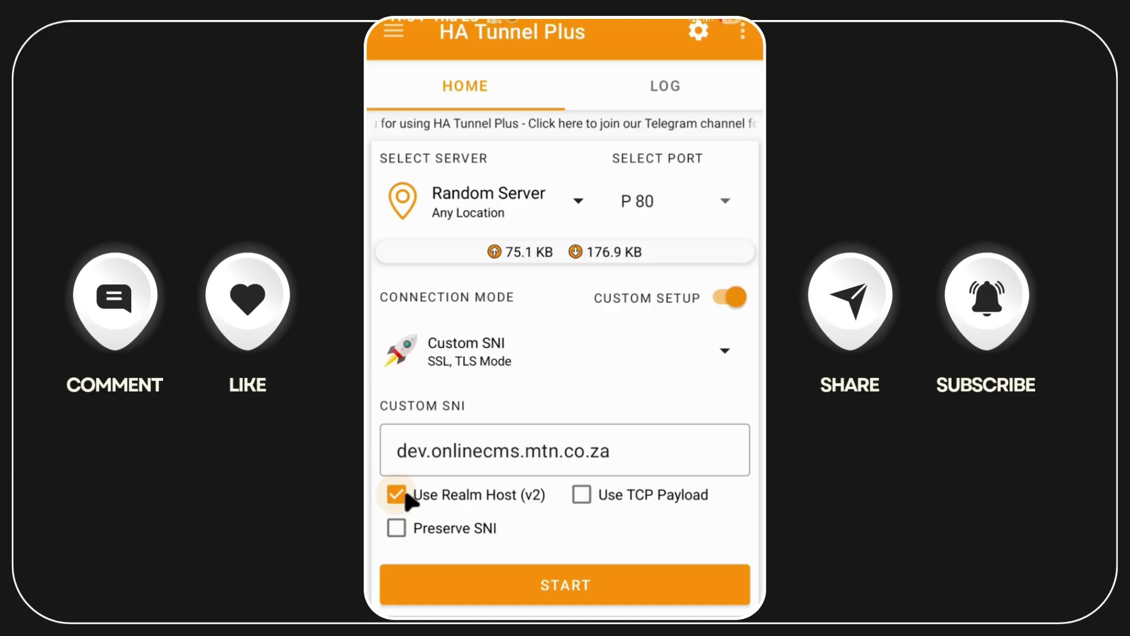
{"action": "left_click", "coordinate": [391, 525]}
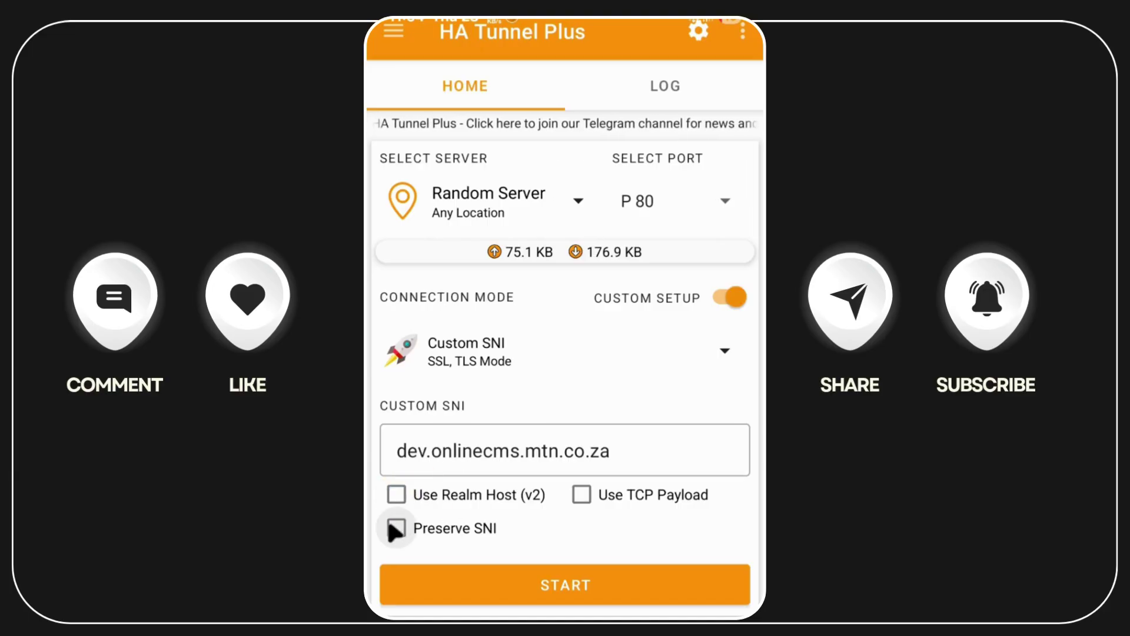
{"action": "left_click", "coordinate": [517, 585]}
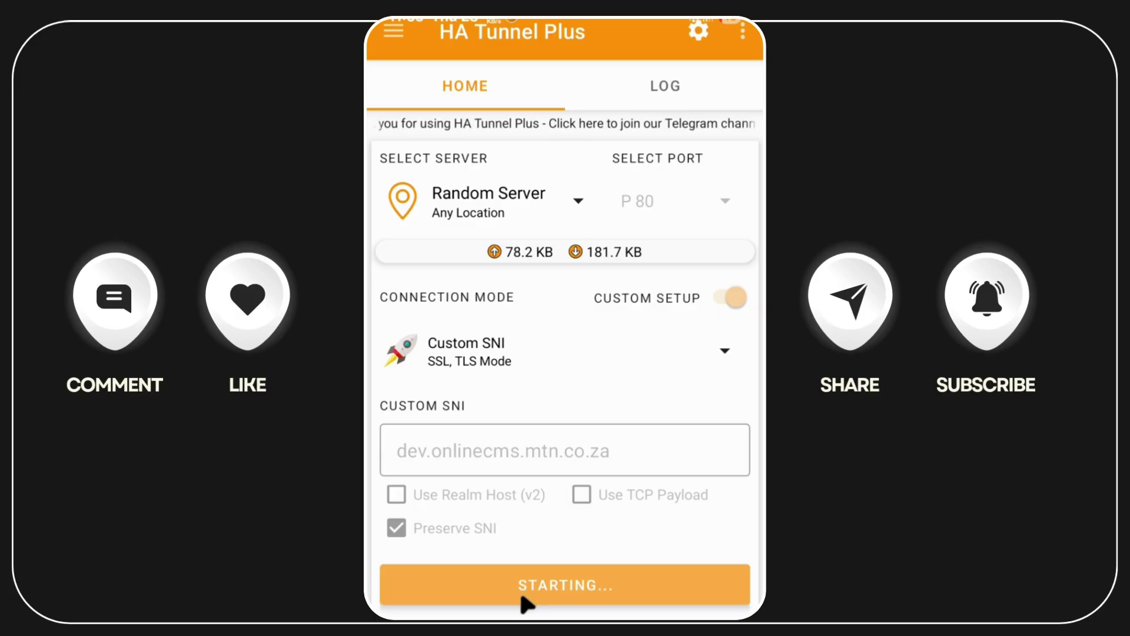
{"action": "left_click", "coordinate": [599, 578]}
Re-enable Use Realm Host and start the tunnel again
{"action": "left_click", "coordinate": [394, 495]}
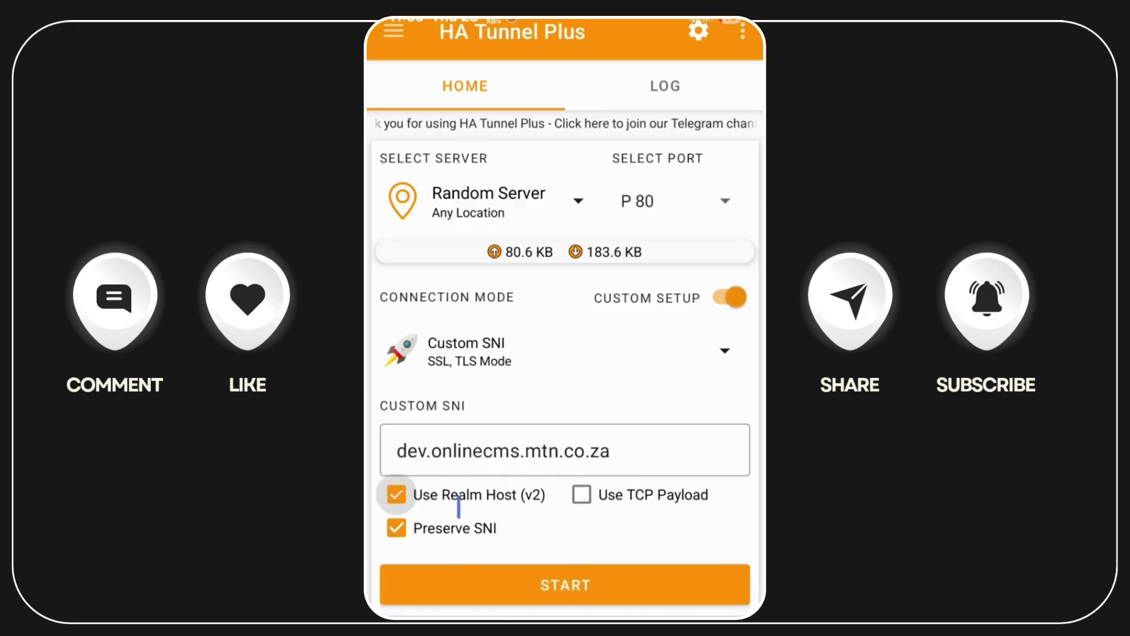
{"action": "left_click", "coordinate": [689, 556]}
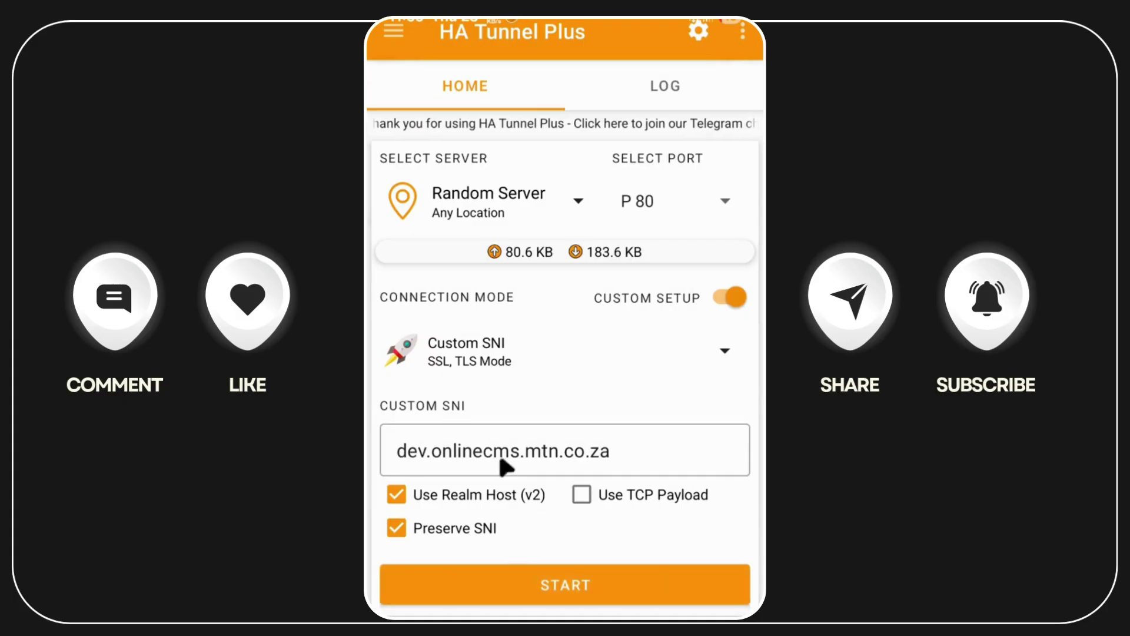
{"action": "left_click", "coordinate": [557, 582]}
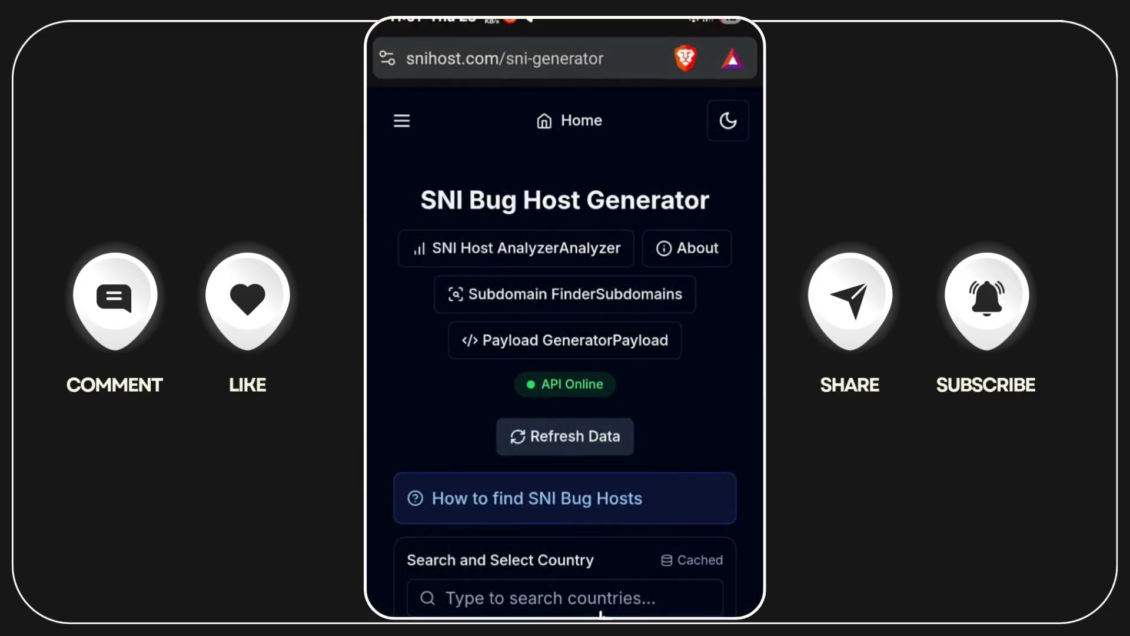
Enter 'south' in snihost.com's country search field
{"action": "left_click", "coordinate": [600, 612]}
{"action": "type", "text": "suth"}
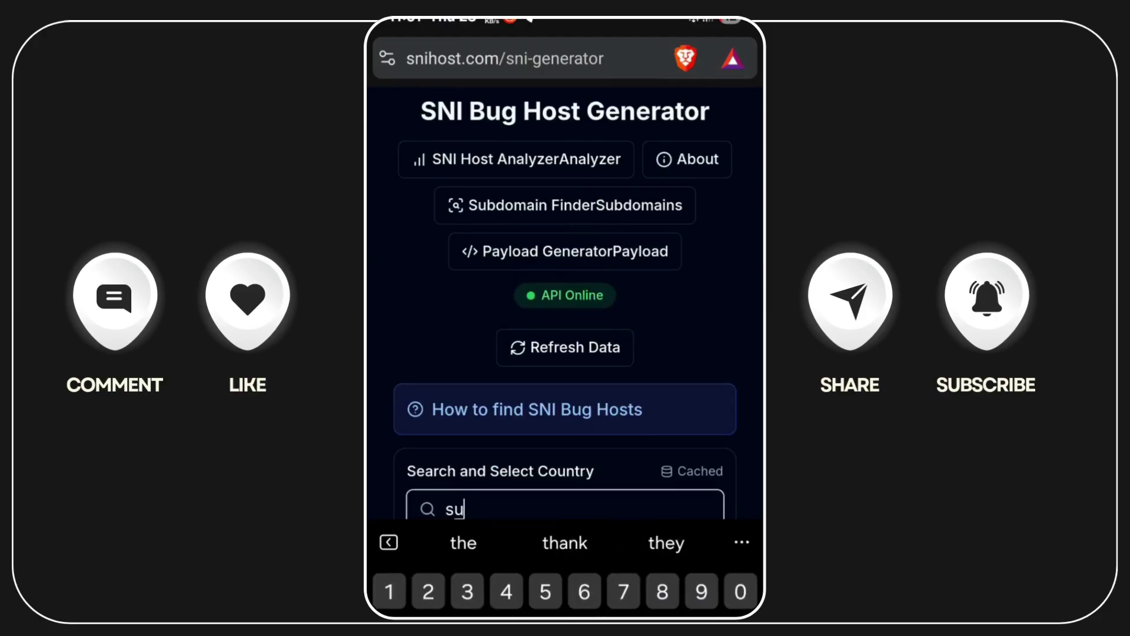
{"action": "key", "text": "BackSpace"}
{"action": "type", "text": "outh"}
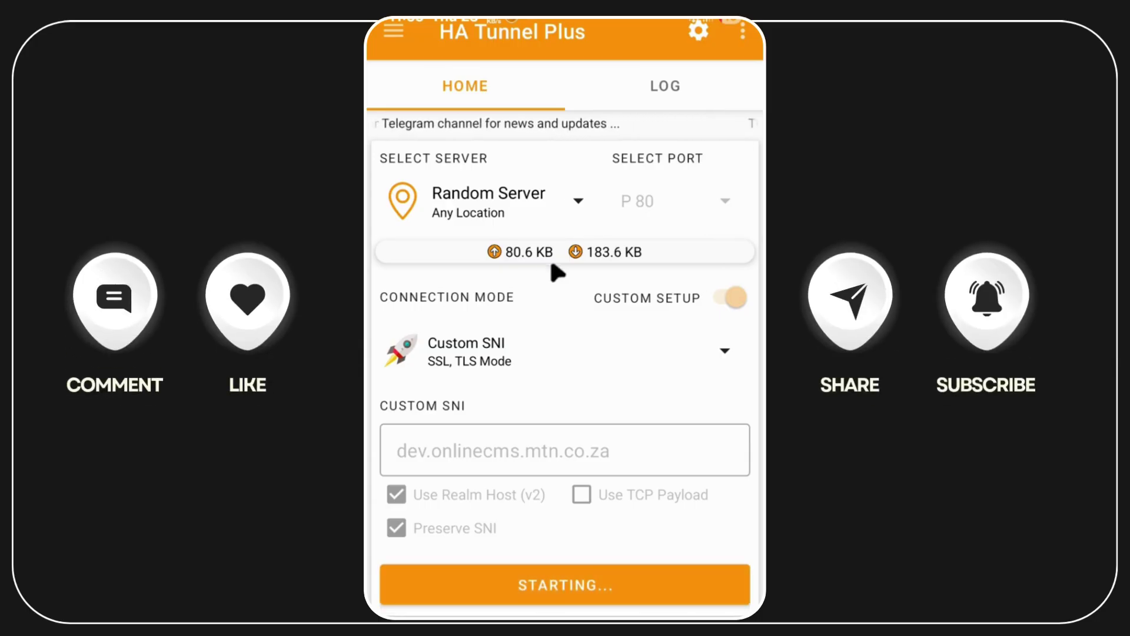
Check the log for connection problems, then stop the stalled STARTING connection
{"action": "left_click", "coordinate": [640, 94]}
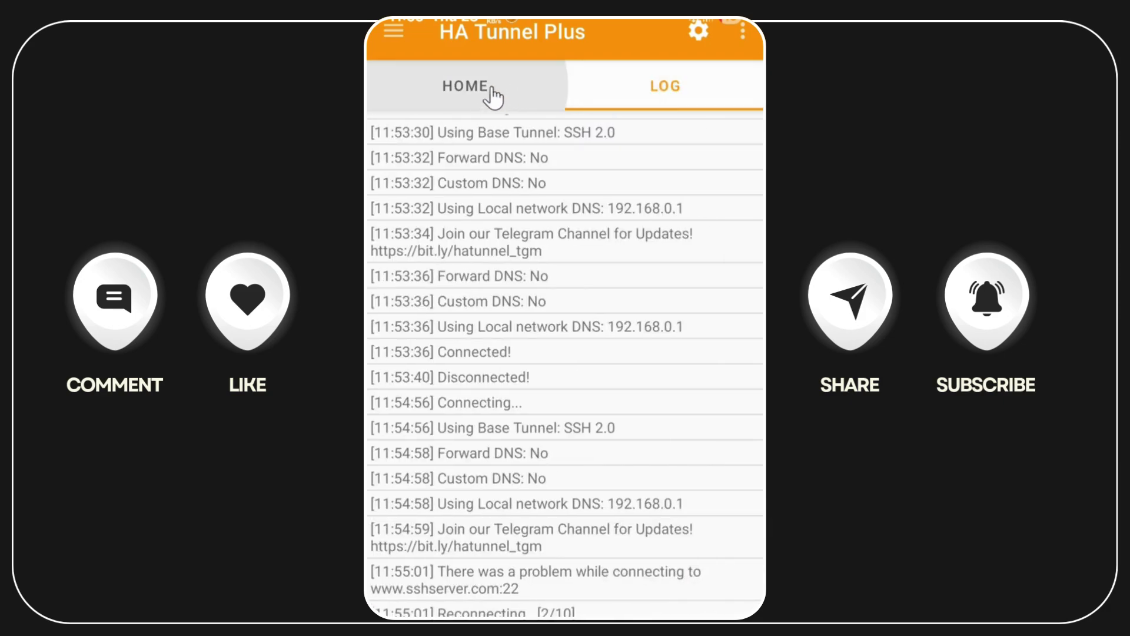
{"action": "left_click", "coordinate": [488, 100]}
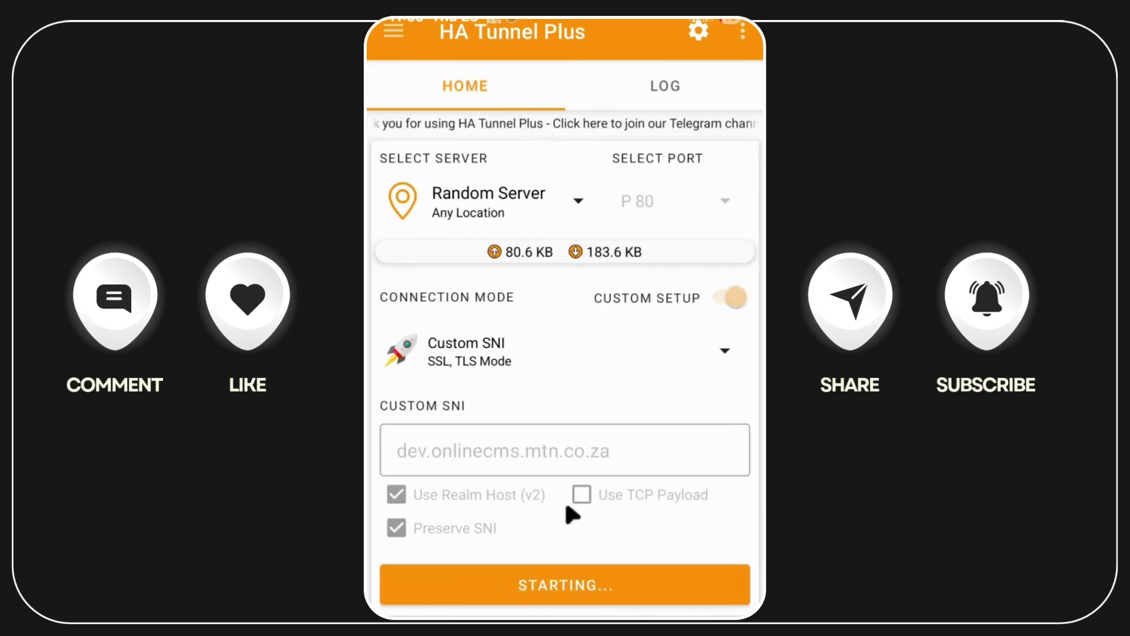
{"action": "left_click", "coordinate": [549, 585]}
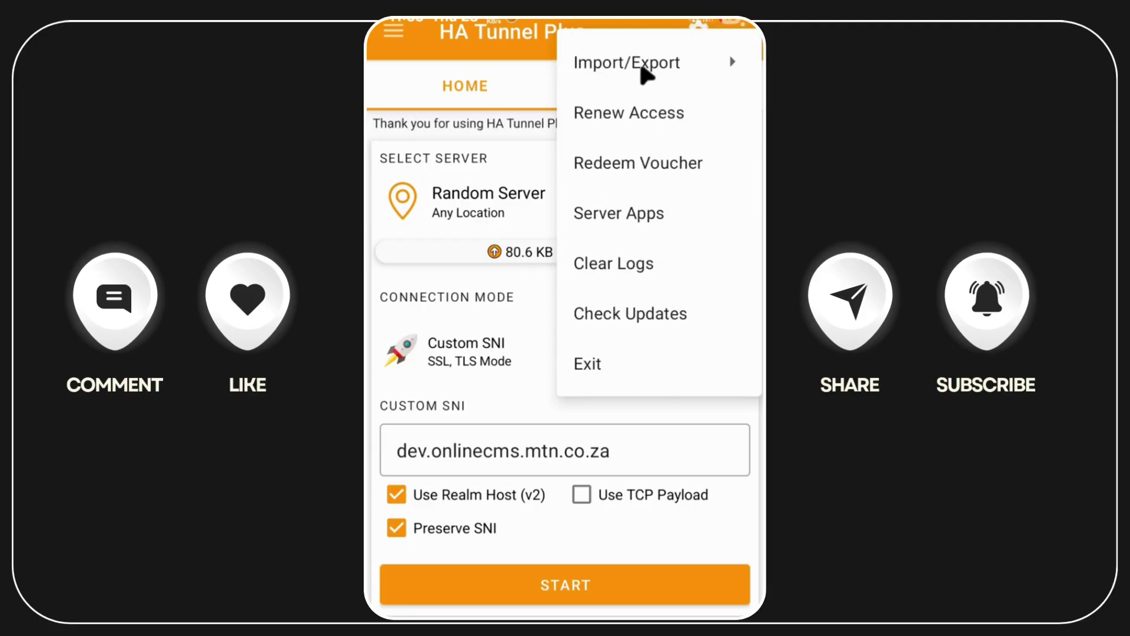
Export the config with the file name 'pls sub or follow'
{"action": "left_click", "coordinate": [639, 66]}
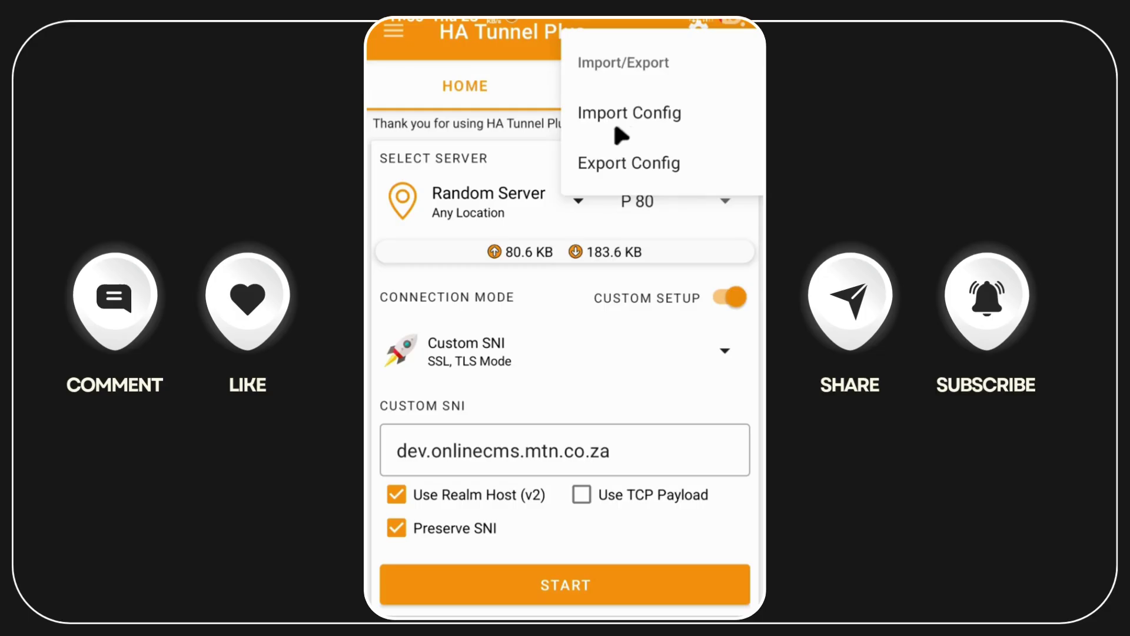
{"action": "left_click", "coordinate": [631, 166]}
{"action": "left_click", "coordinate": [613, 131]}
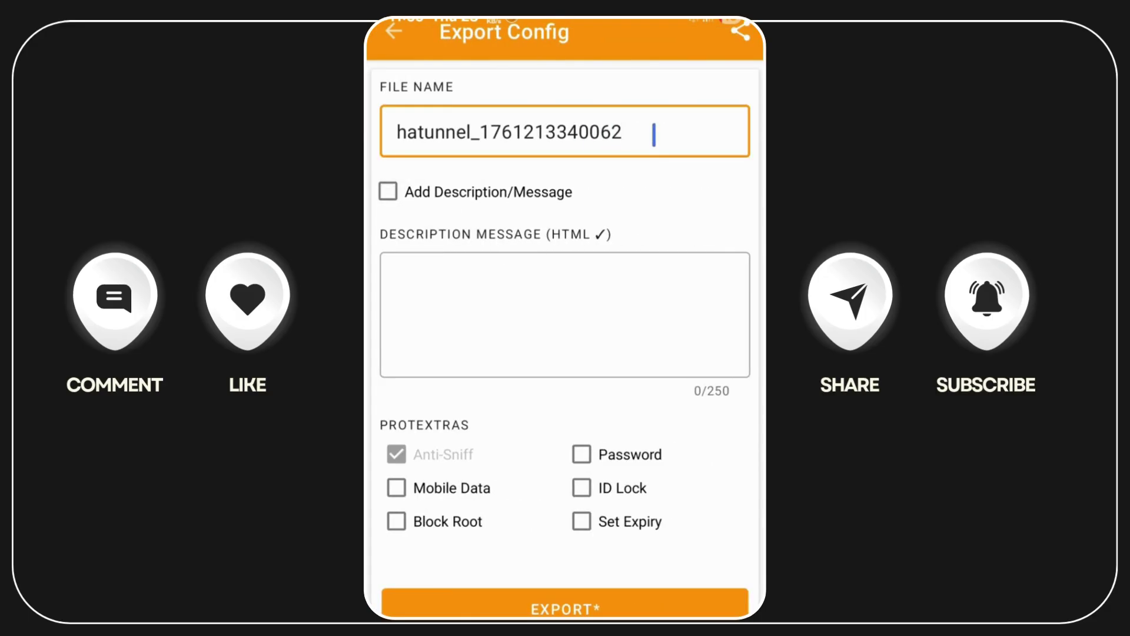
{"action": "key", "text": "ctrl+a"}
{"action": "key", "text": "BackSpace"}
{"action": "type", "text": "p"}
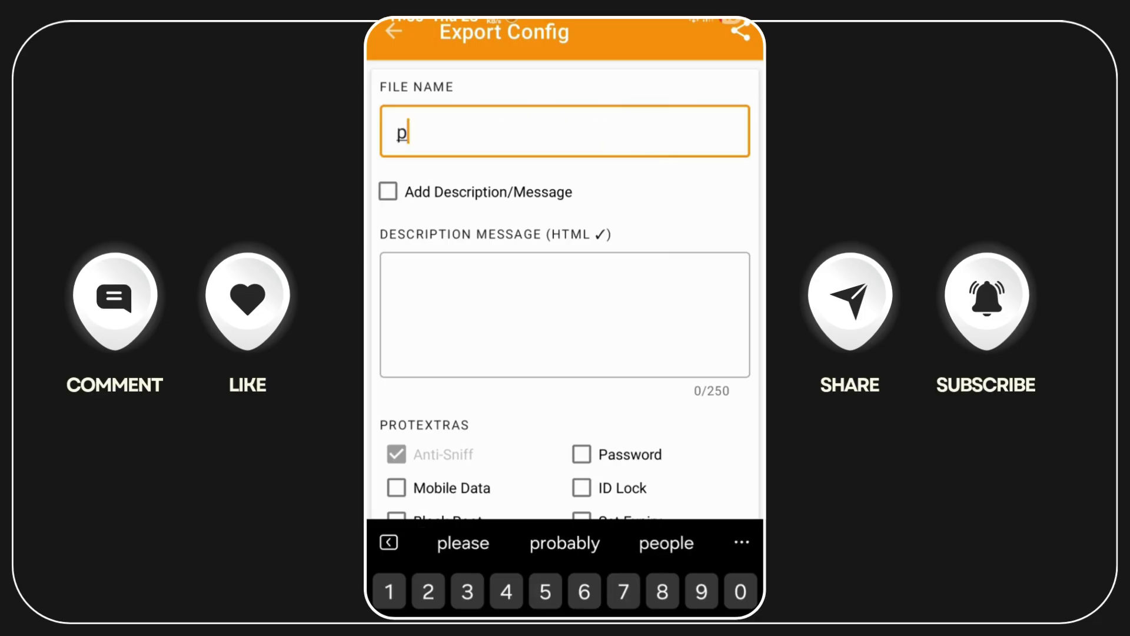
{"action": "type", "text": "ls su"}
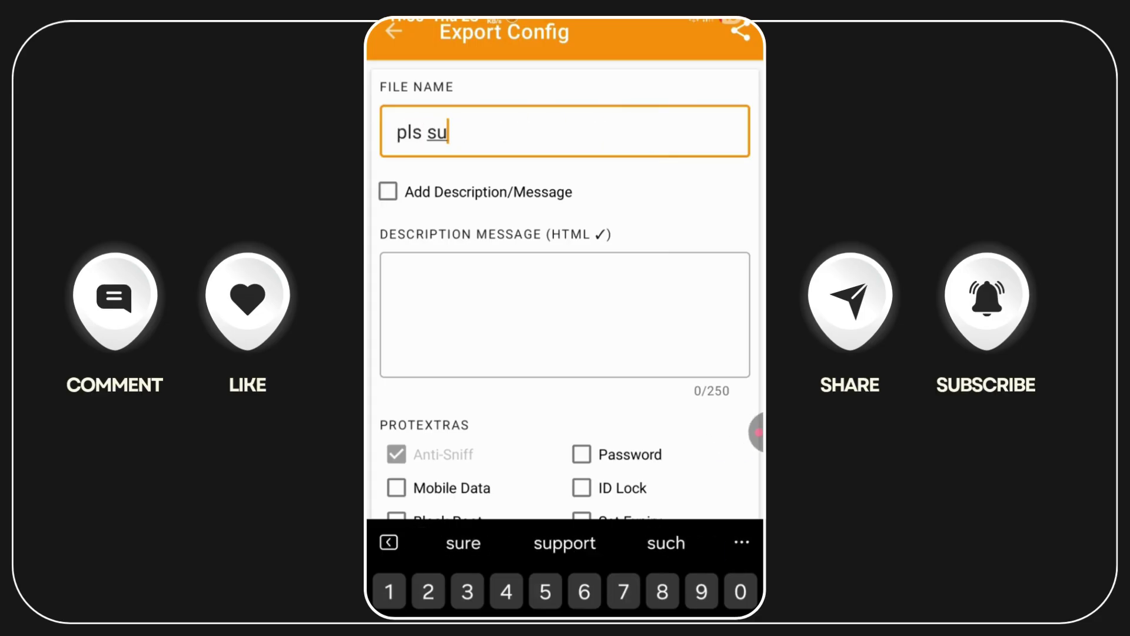
{"action": "type", "text": "b or follow"}
Add the description 'love u all thanks for watching 🥰🥰' and return home
{"action": "left_click", "coordinate": [388, 191]}
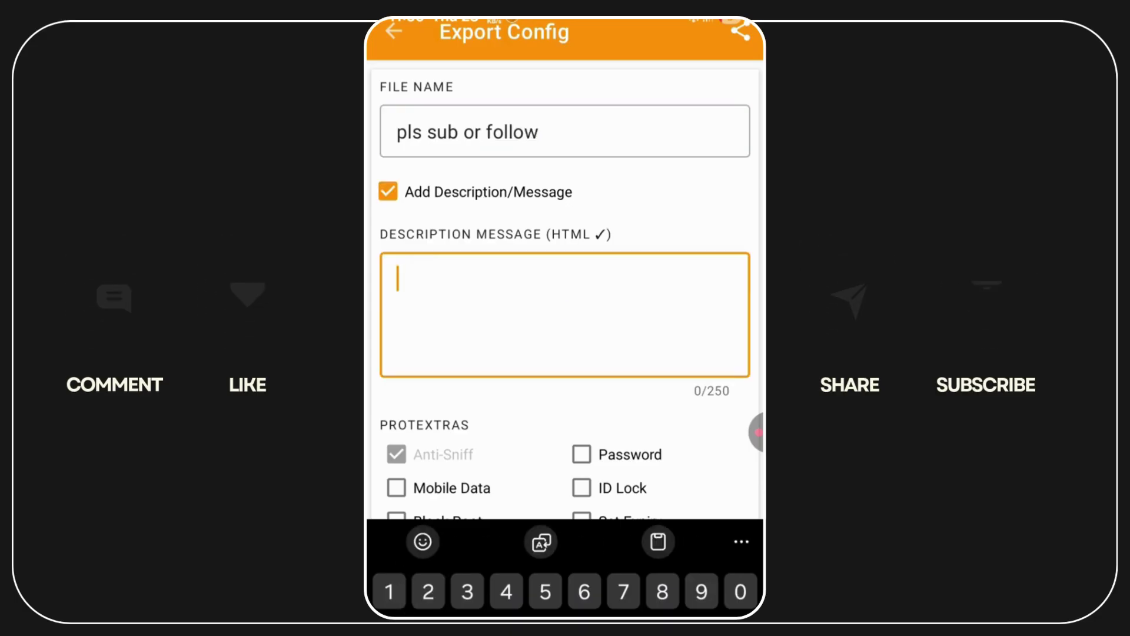
{"action": "type", "text": "love u all thanks "}
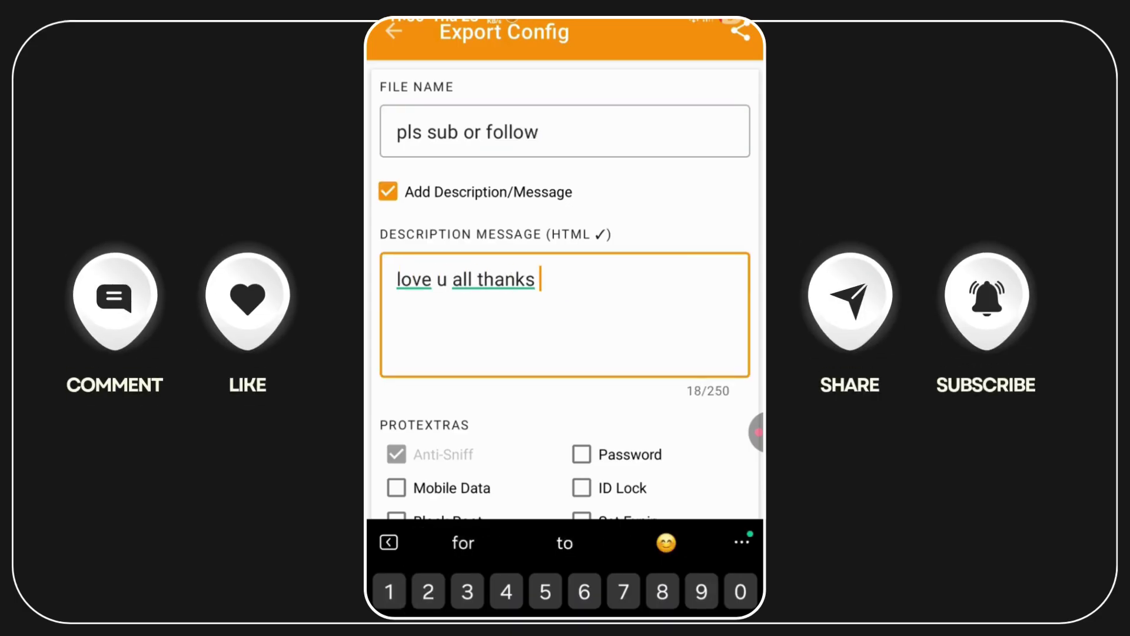
{"action": "type", "text": "for watching "}
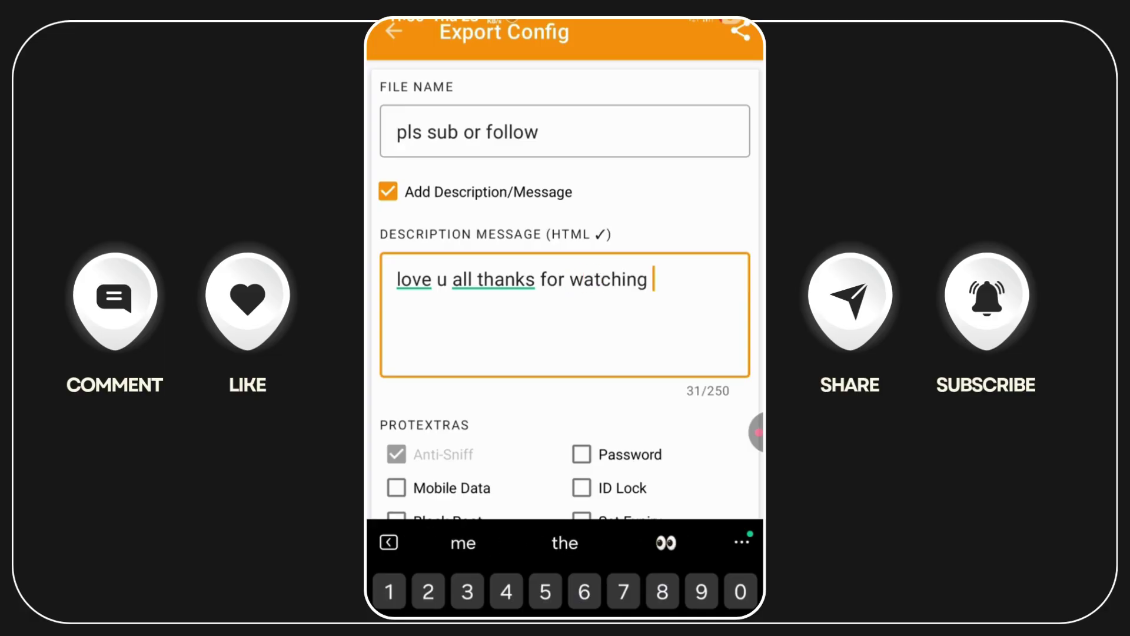
{"action": "type", "text": "🥰🥰"}
{"action": "key", "text": "Escape"}
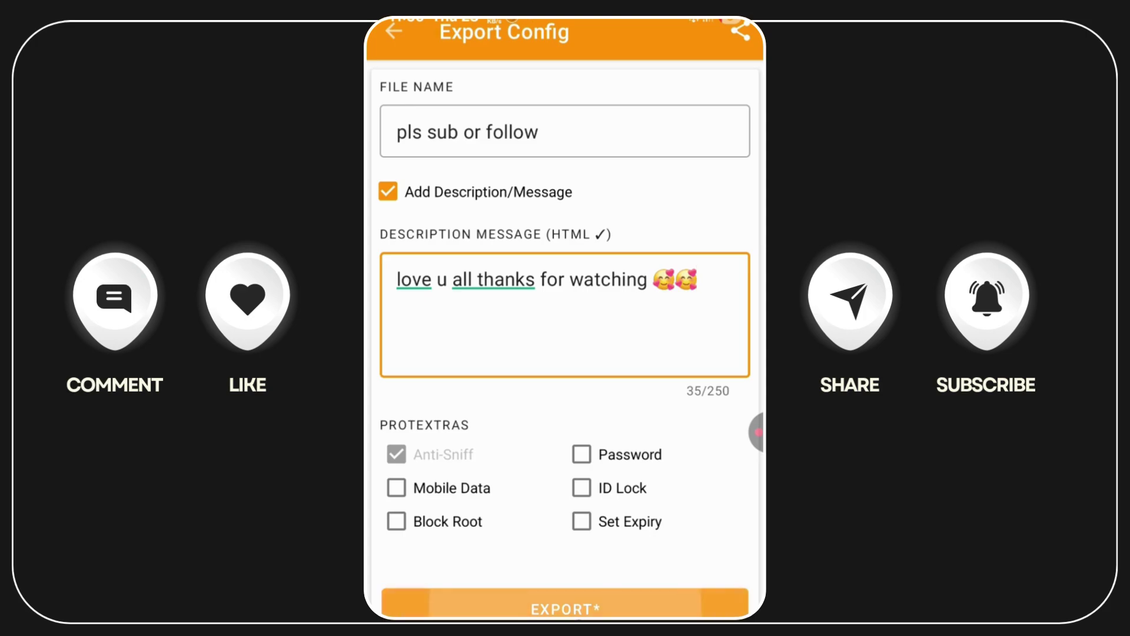
{"action": "key", "text": "Escape"}
{"action": "left_click", "coordinate": [565, 584]}
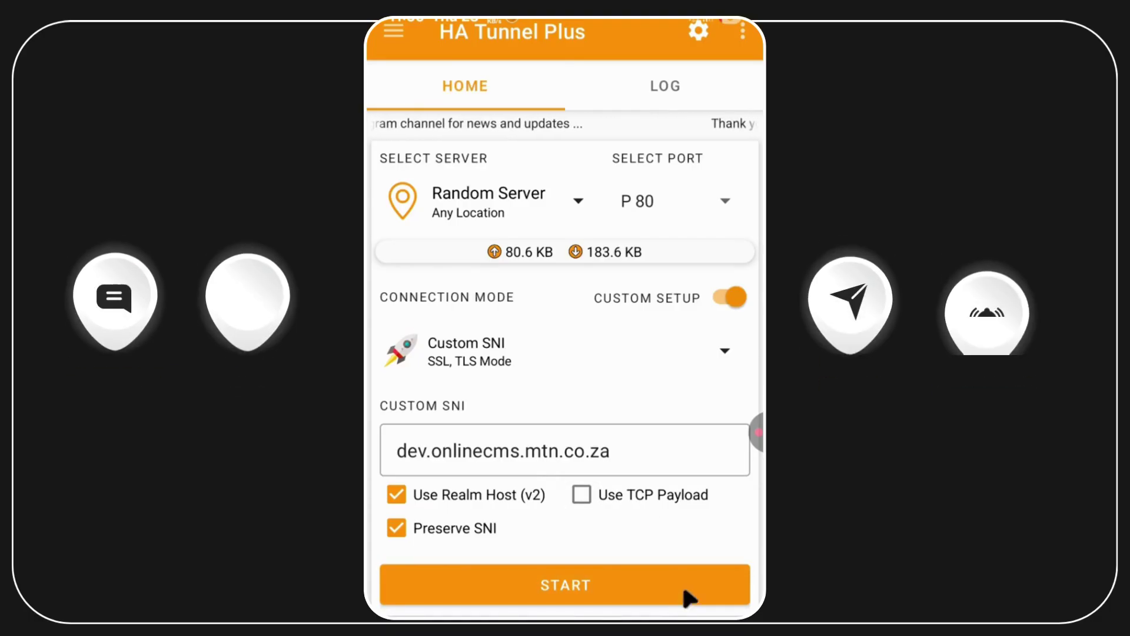
{"action": "left_click", "coordinate": [757, 436]}
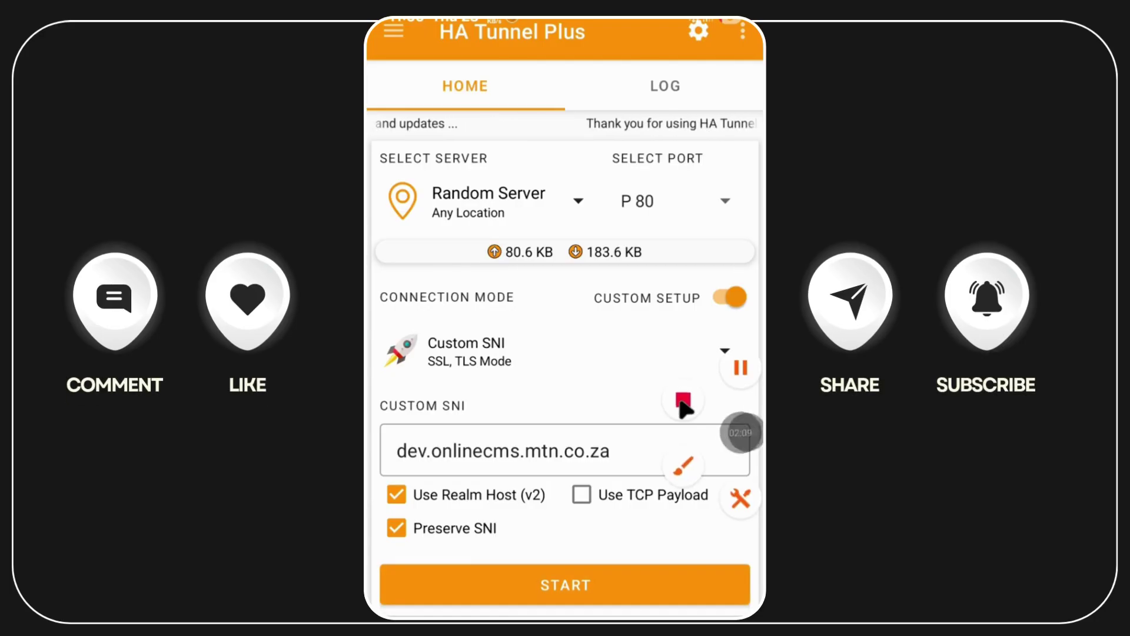
{"action": "left_click", "coordinate": [752, 432]}
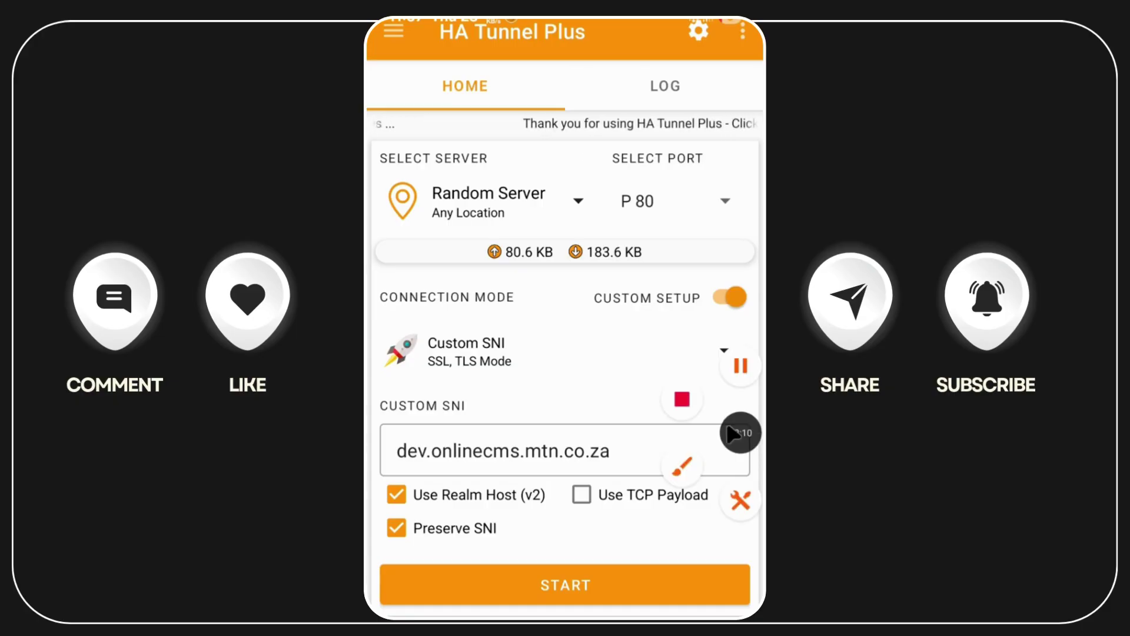